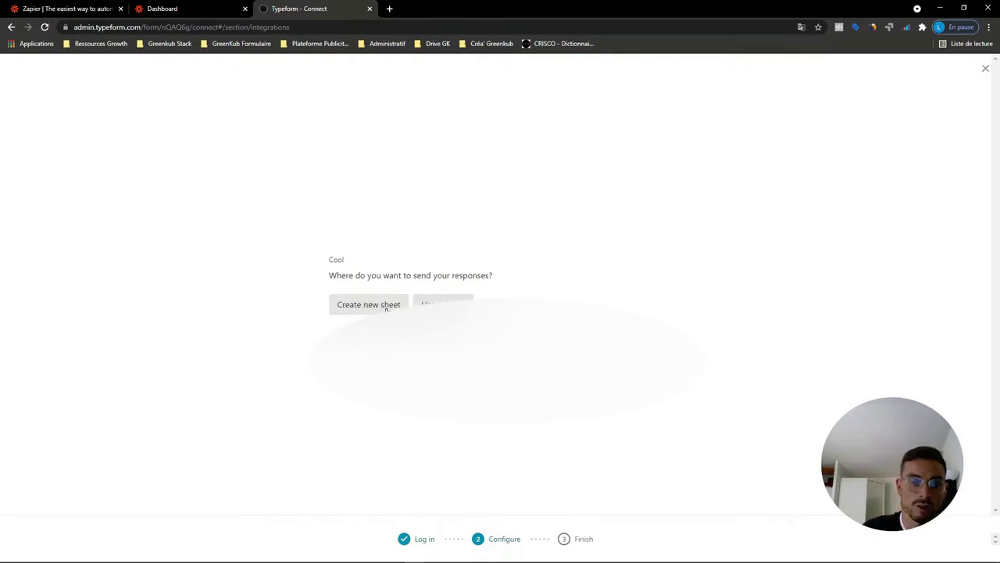
- Create a new spreadsheet named "Test" for the Typeform responses and send the already collected responses to it
{"action": "left_click", "coordinate": [385, 306]}
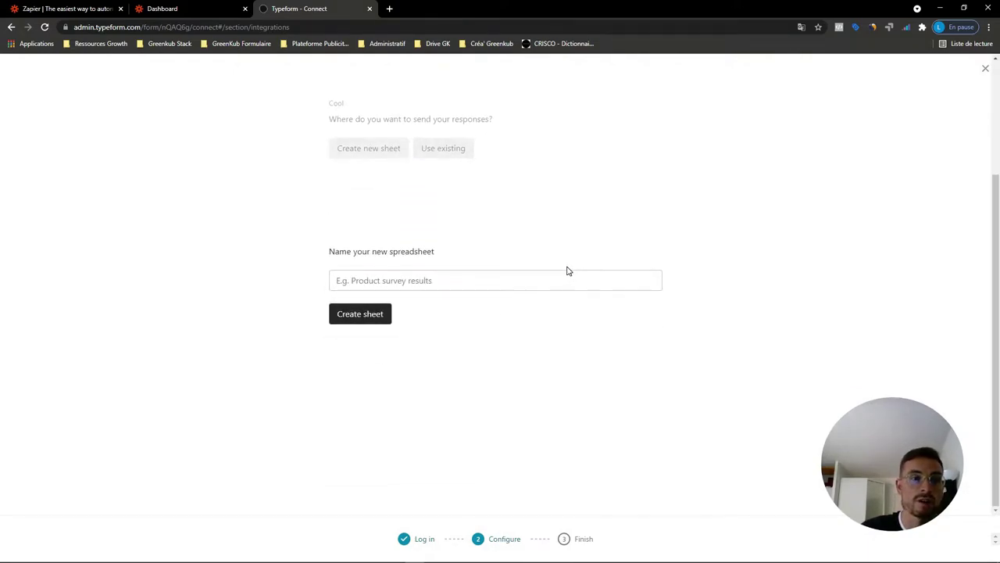
{"action": "left_click", "coordinate": [458, 286]}
{"action": "type", "text": "Test"}
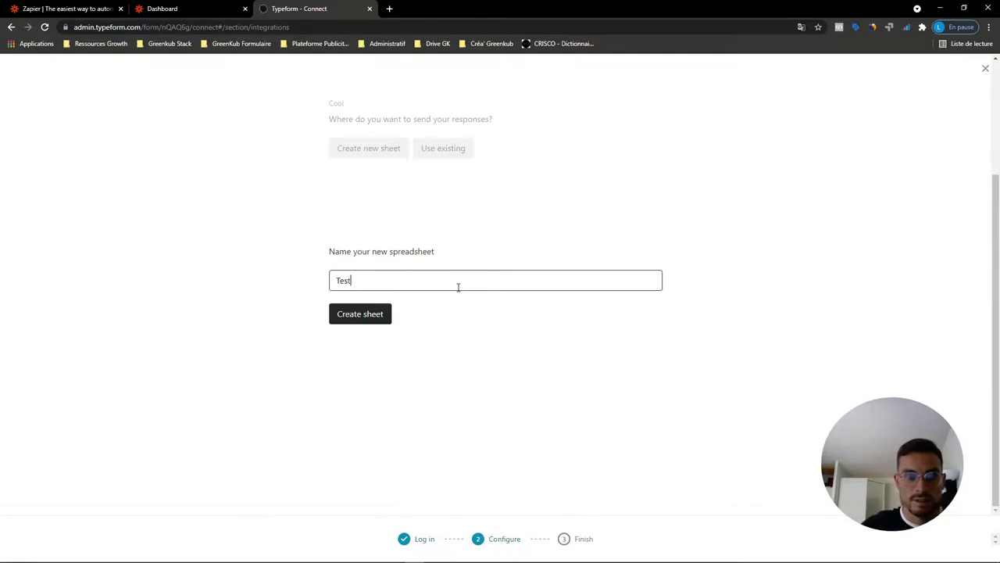
{"action": "left_click", "coordinate": [377, 314]}
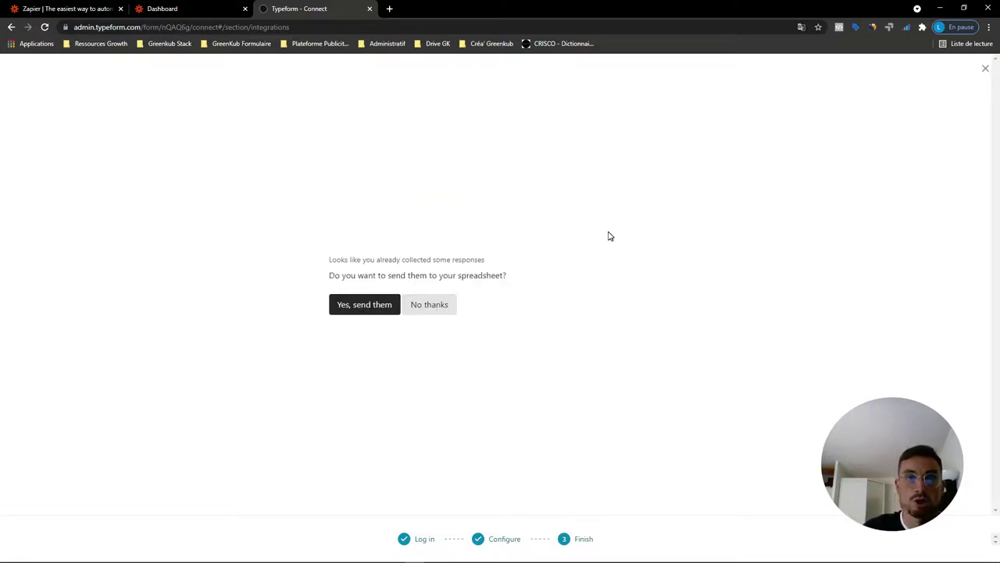
{"action": "left_click", "coordinate": [375, 312]}
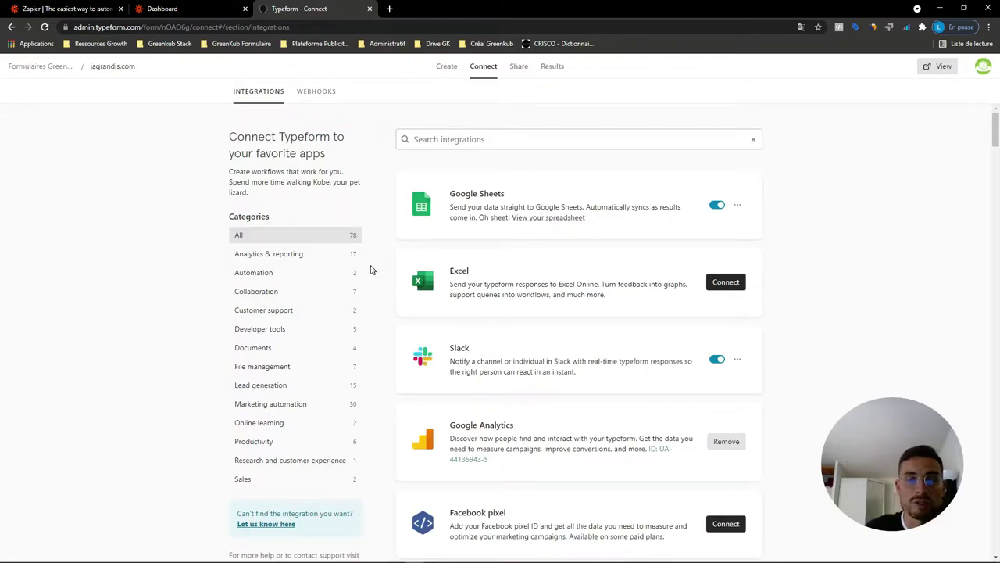
- Search Google Drive for "test" in a new browser tab, reconfirming the Google account, and open the Test spreadsheet
{"action": "left_click", "coordinate": [389, 8]}
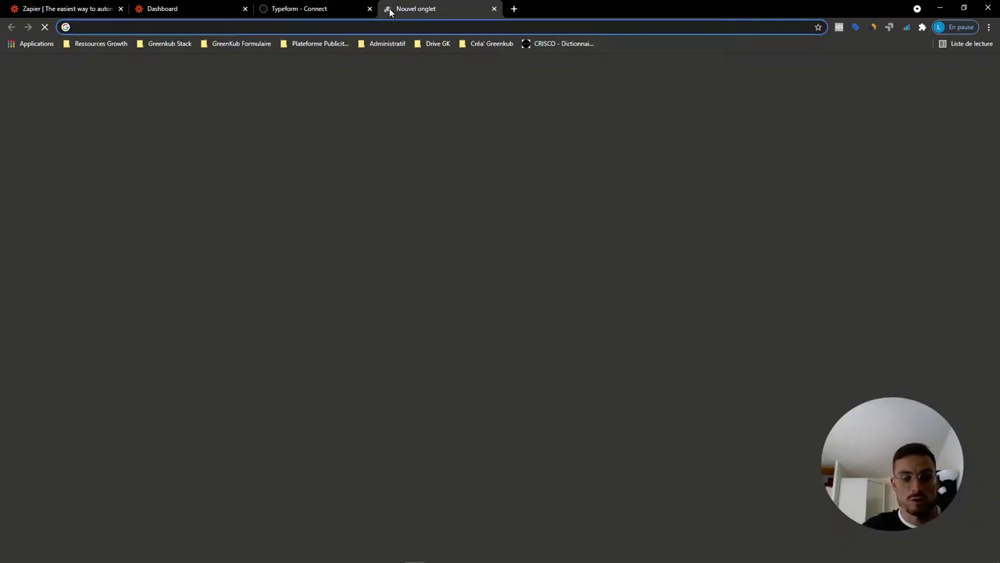
{"action": "type", "text": "drive"}
{"action": "key", "text": "Tab"}
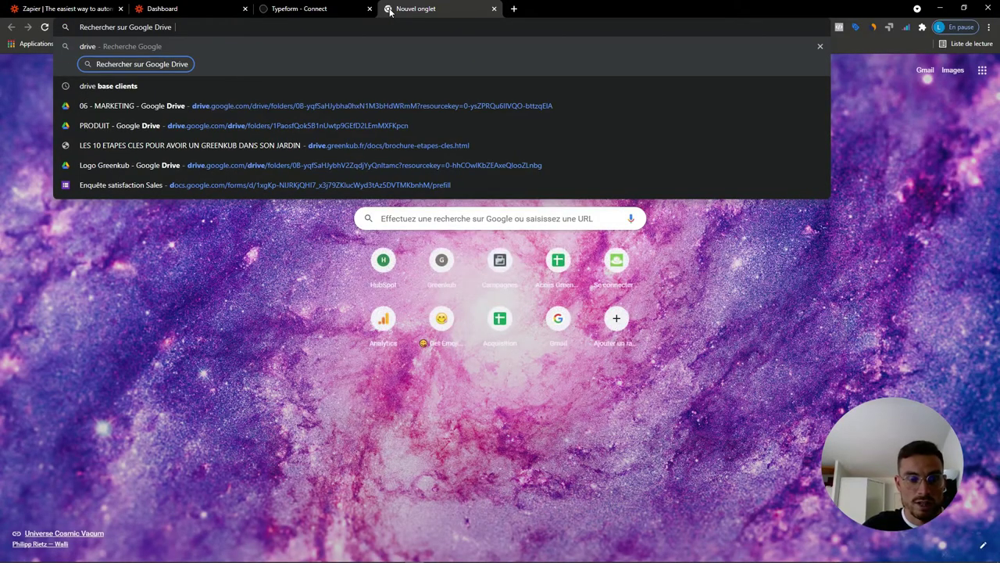
{"action": "type", "text": "test"}
{"action": "key", "text": "Return"}
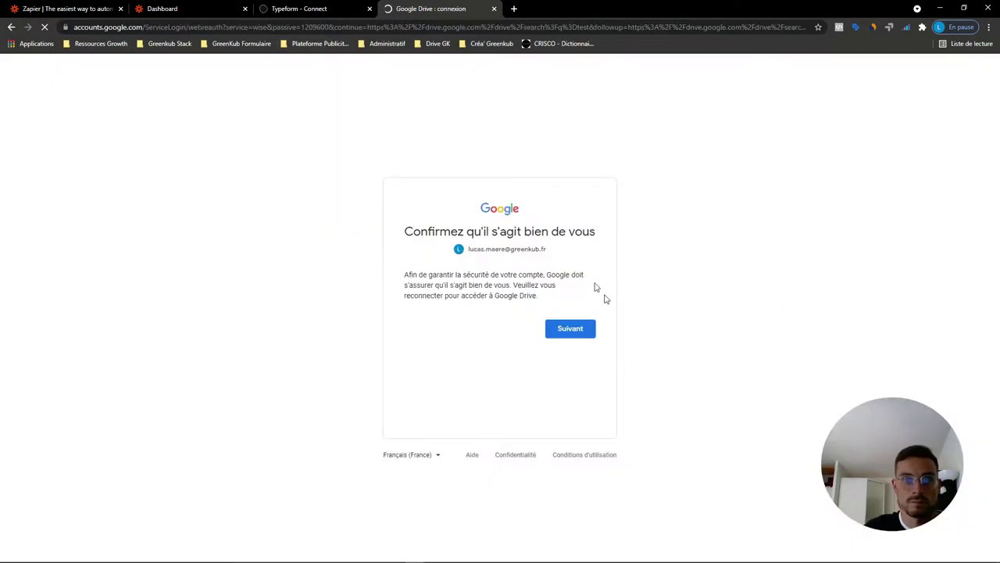
{"action": "left_click", "coordinate": [570, 328]}
{"action": "left_click", "coordinate": [570, 375]}
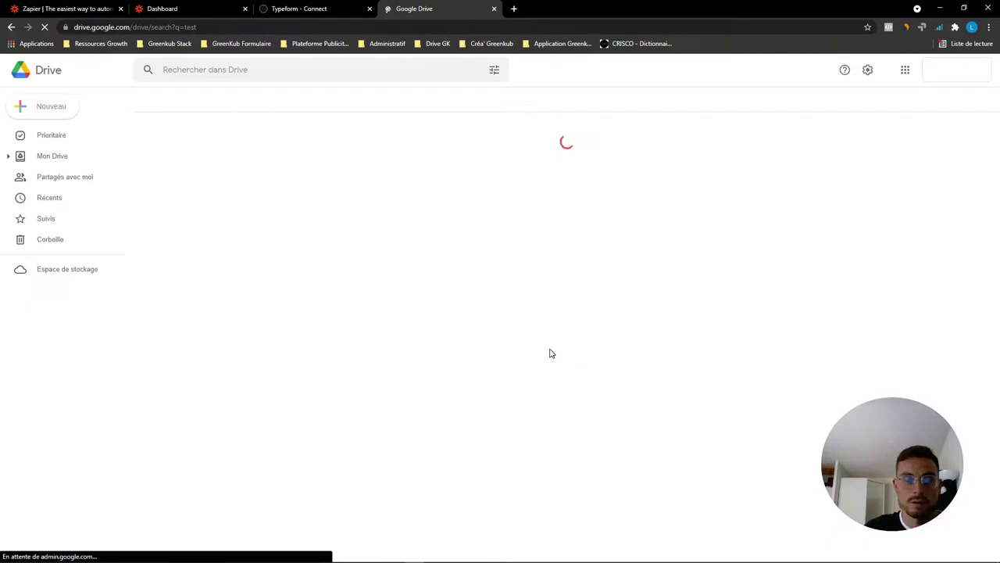
{"action": "double_click", "coordinate": [754, 199]}
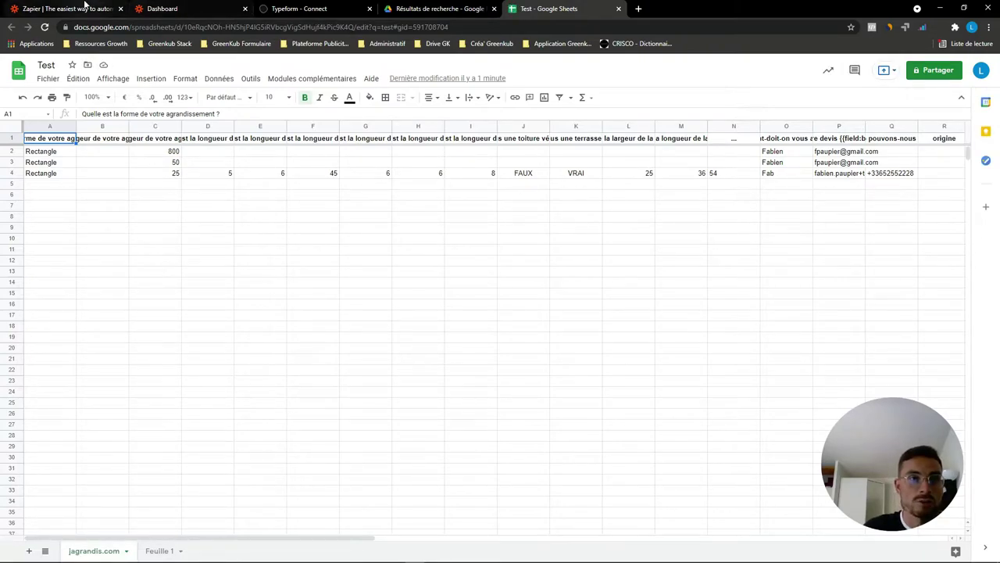
- Switch to Zapier and create a new Zap from the Zaps overview
{"action": "left_click", "coordinate": [166, 10]}
{"action": "scroll", "coordinate": [472, 272], "scroll_direction": "down", "scroll_amount": 2}
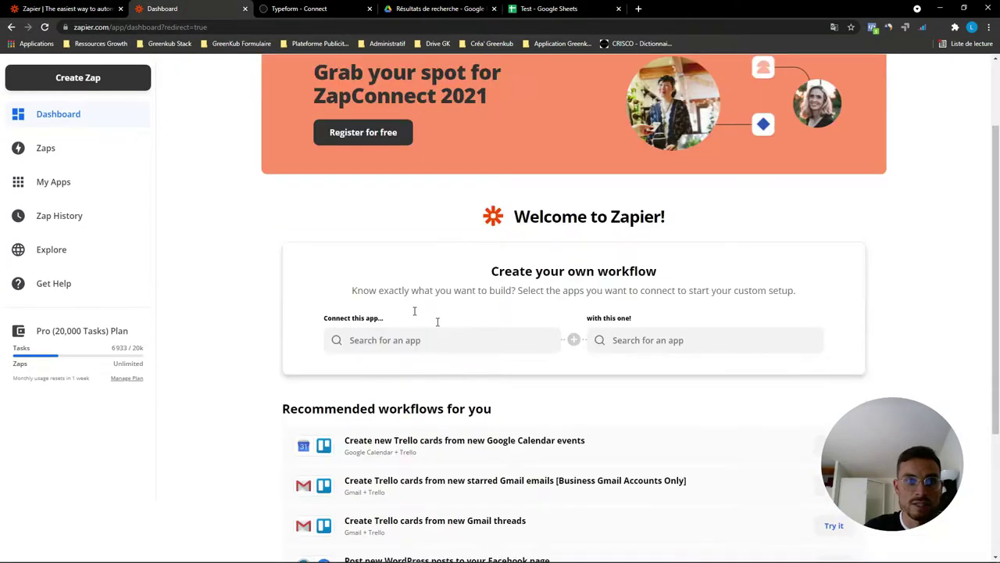
{"action": "left_click", "coordinate": [51, 156]}
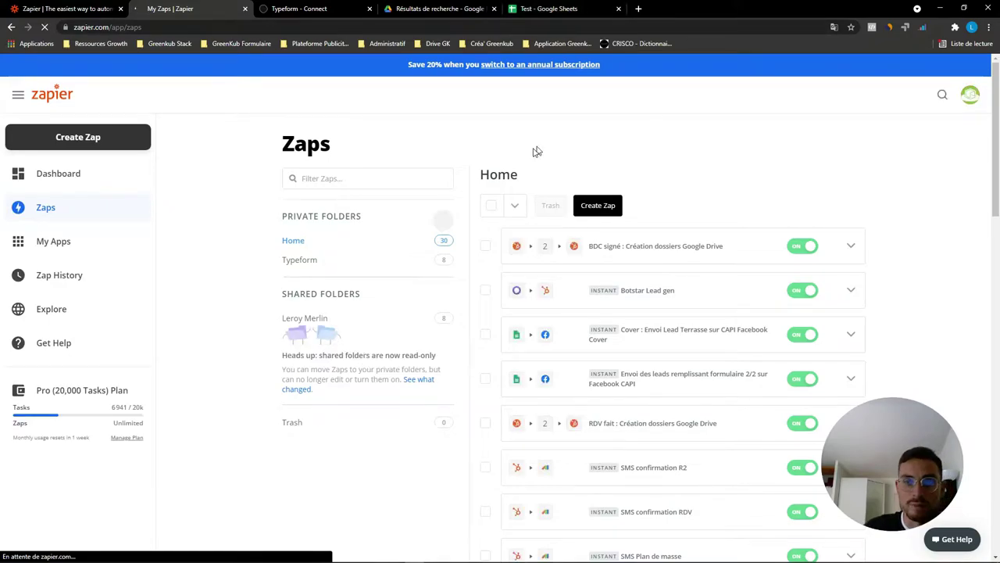
{"action": "left_click", "coordinate": [601, 207]}
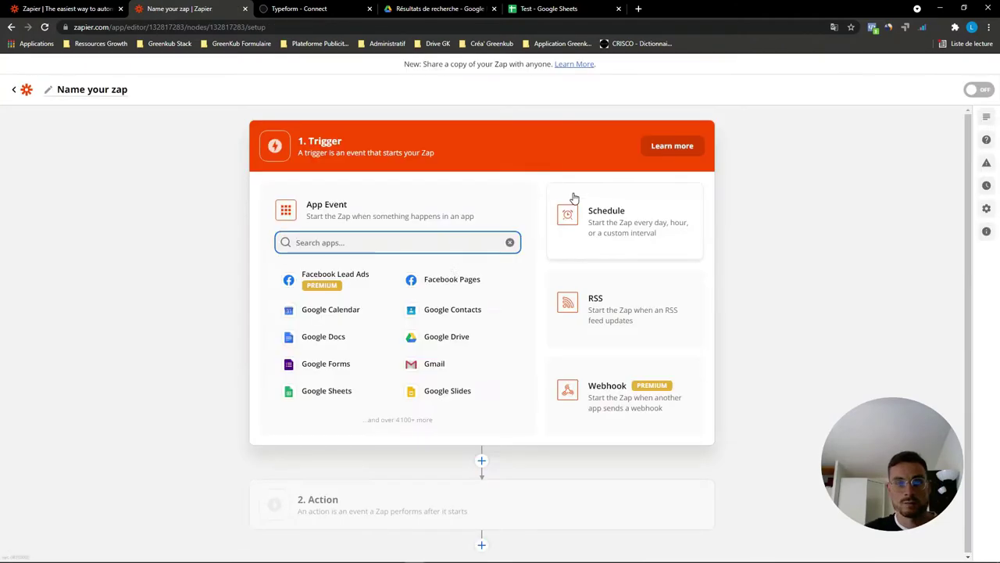
- Set Google Sheets as the Zap's trigger app with the New or Updated Spreadsheet Row event
{"action": "left_click", "coordinate": [349, 386]}
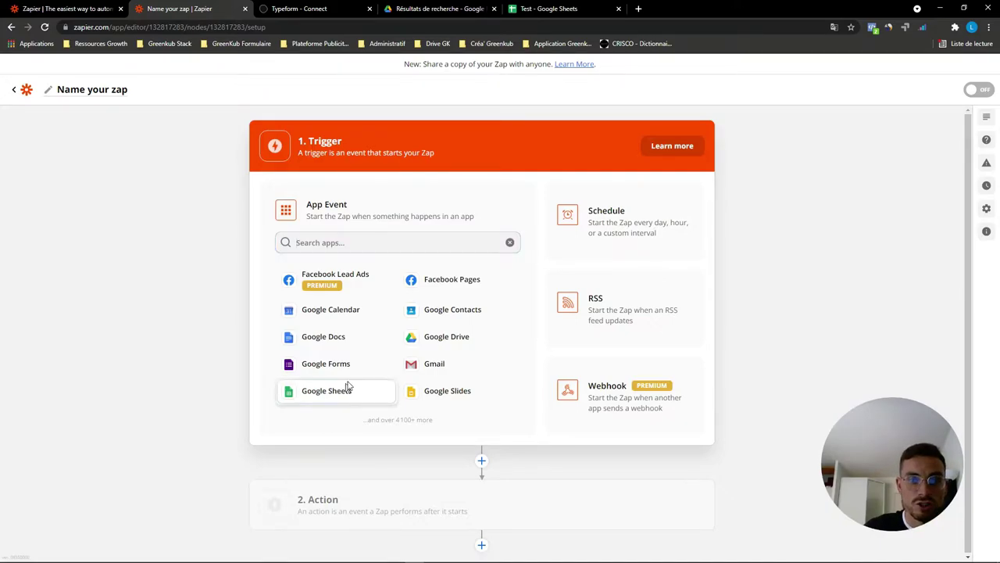
{"action": "left_click", "coordinate": [372, 279]}
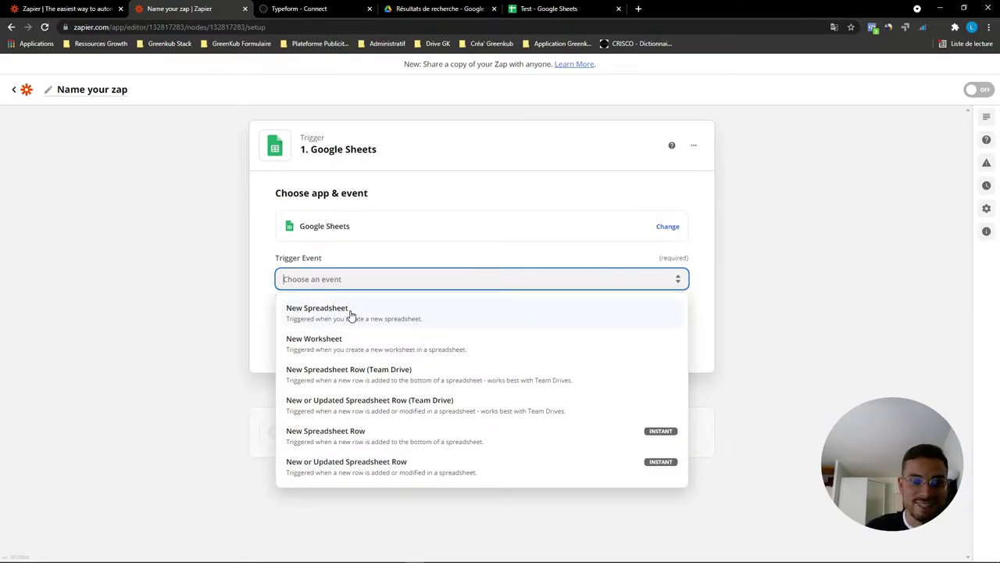
{"action": "left_click", "coordinate": [347, 473]}
{"action": "left_click", "coordinate": [515, 337]}
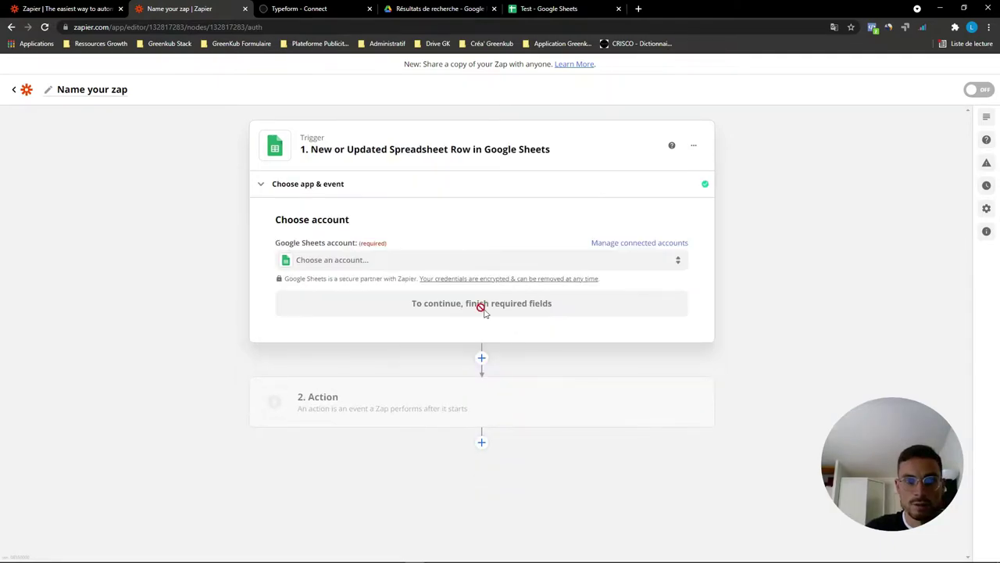
- Assign the Google Sheets account used in 3 Zaps to the trigger
{"action": "left_click", "coordinate": [383, 265]}
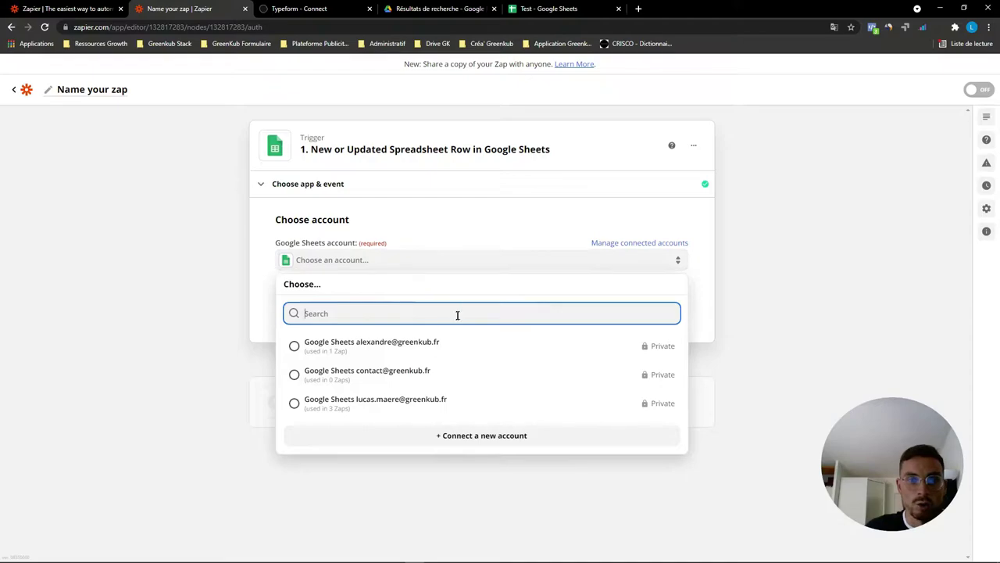
{"action": "left_click", "coordinate": [400, 414]}
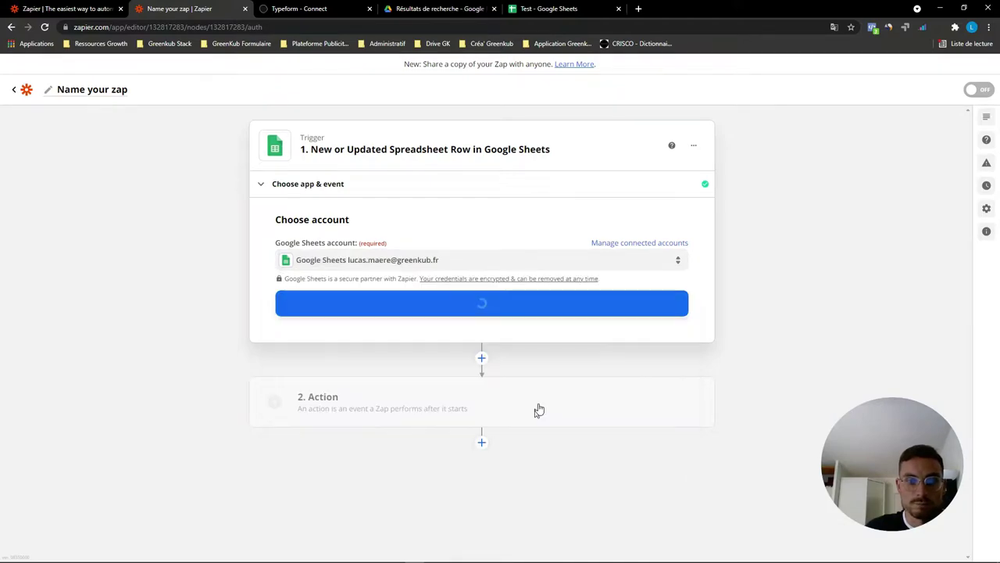
{"action": "left_click", "coordinate": [529, 302]}
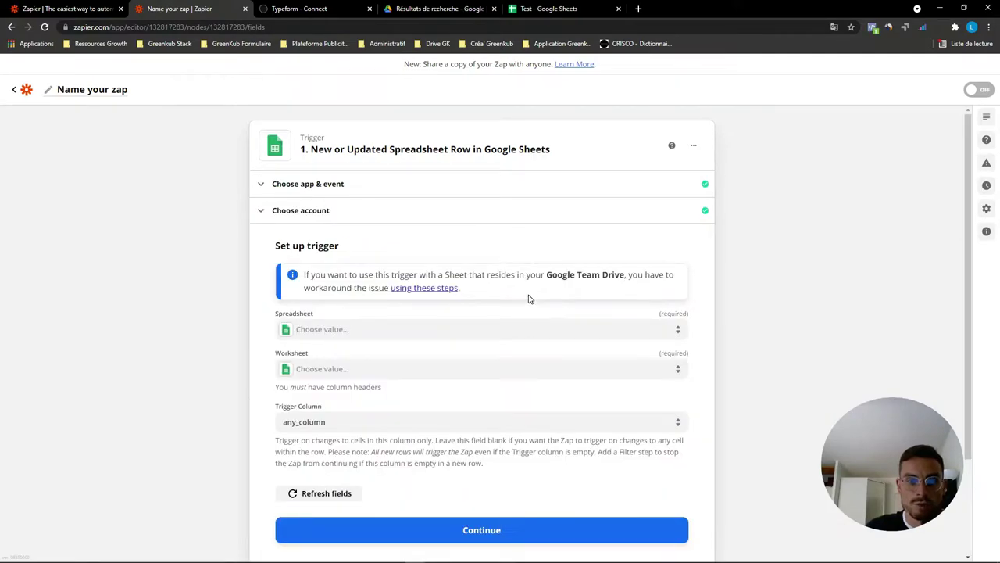
- Set up the trigger with the Test spreadsheet and the jagrandis.com worksheet, keeping any_column as the trigger column
{"action": "left_click", "coordinate": [365, 331]}
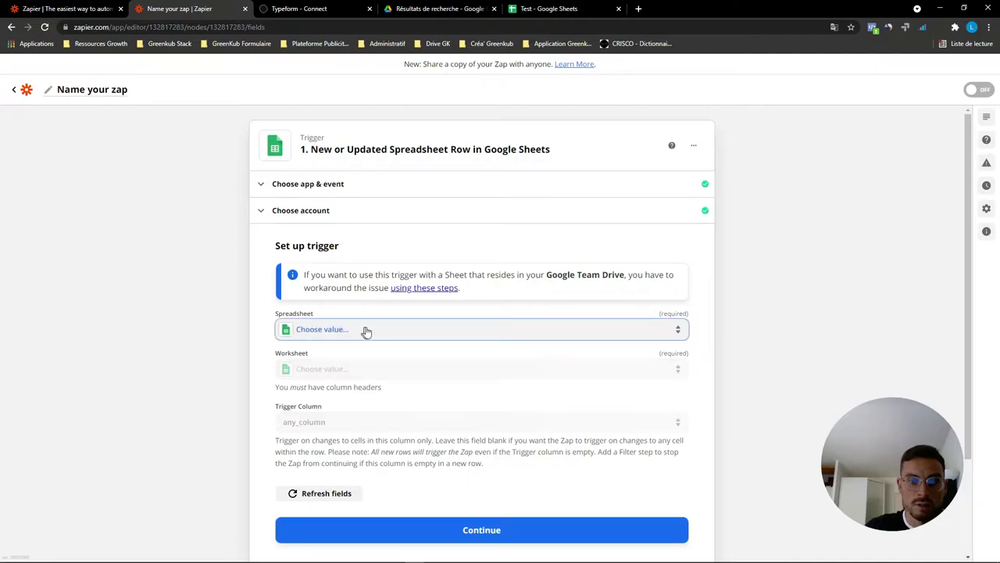
{"action": "left_click", "coordinate": [366, 332]}
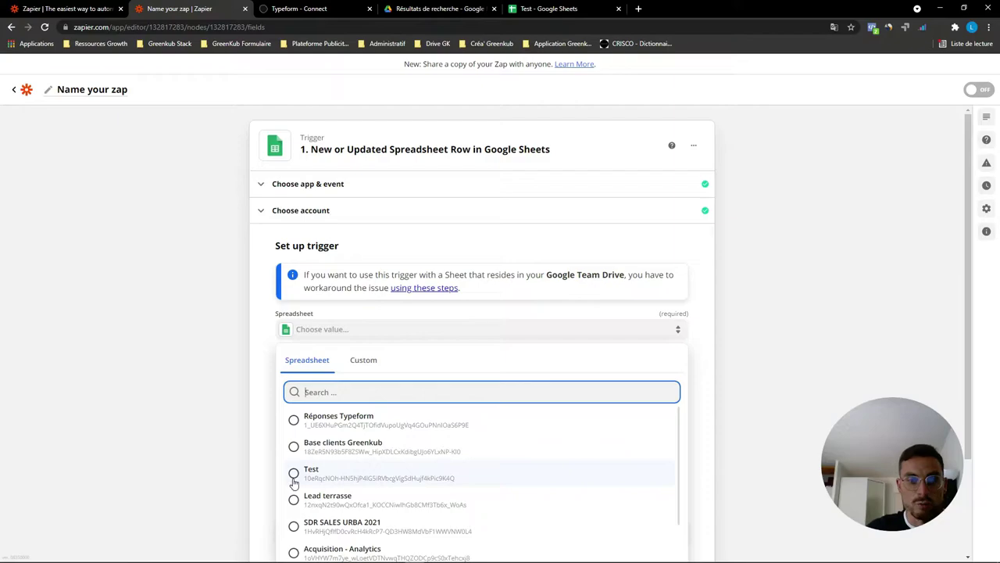
{"action": "left_click", "coordinate": [293, 476]}
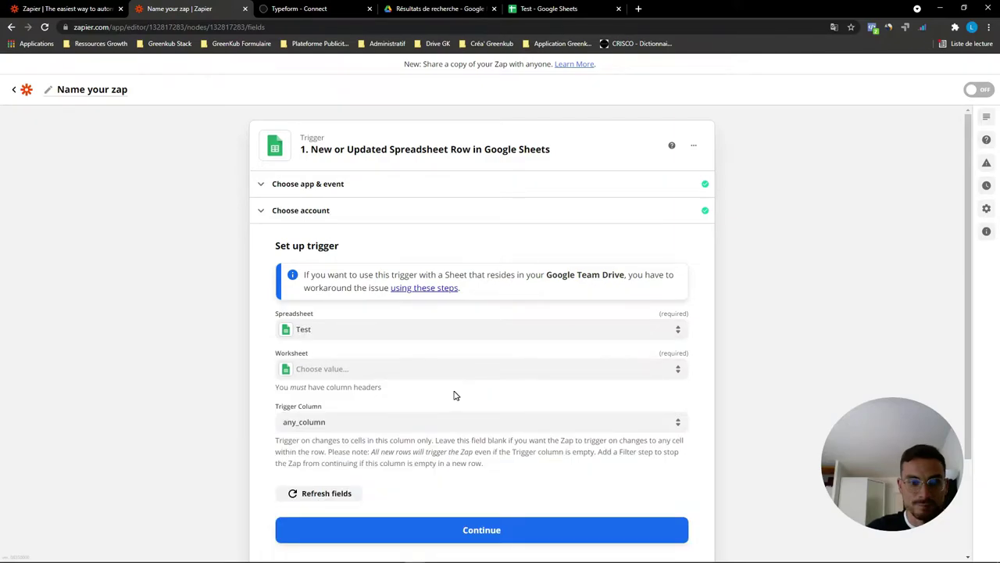
{"action": "left_click", "coordinate": [373, 371]}
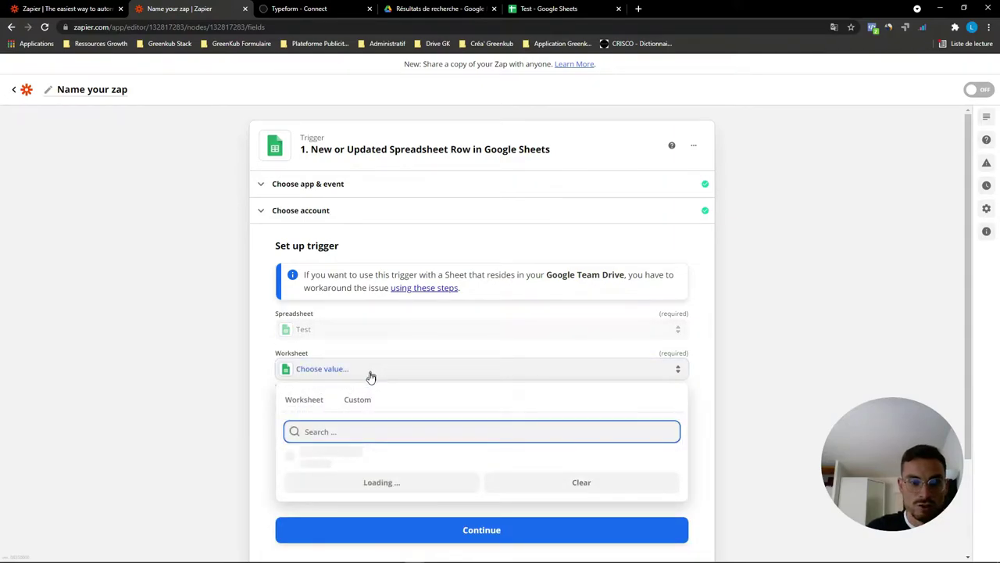
{"action": "scroll", "coordinate": [368, 407], "scroll_direction": "down", "scroll_amount": 2}
{"action": "left_click", "coordinate": [336, 355]}
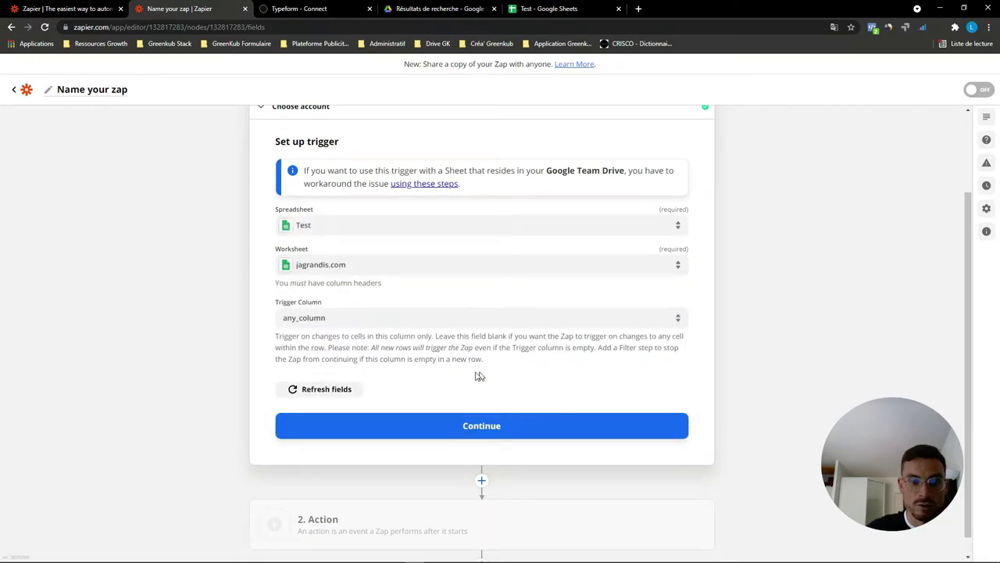
{"action": "left_click", "coordinate": [378, 318]}
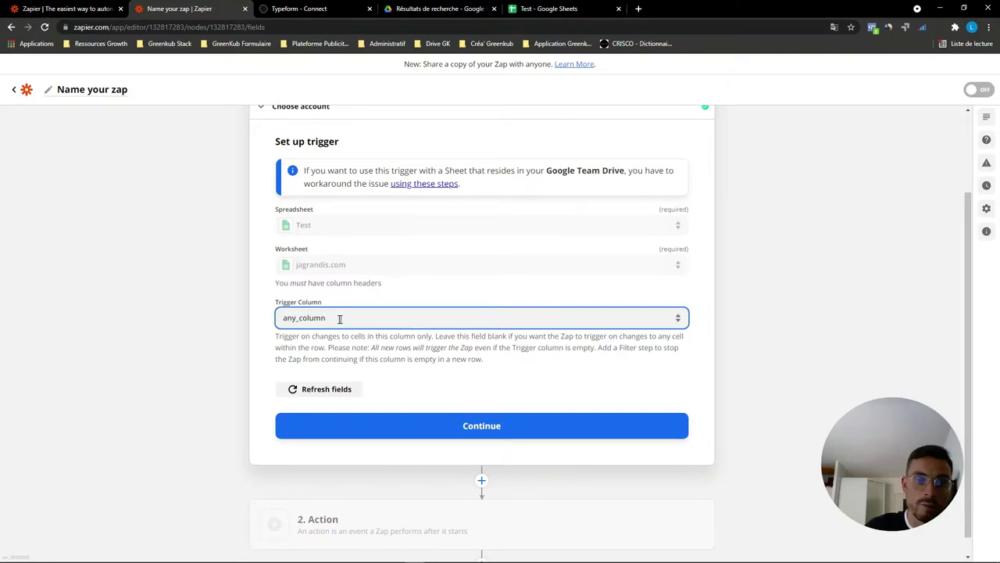
{"action": "left_click", "coordinate": [482, 433]}
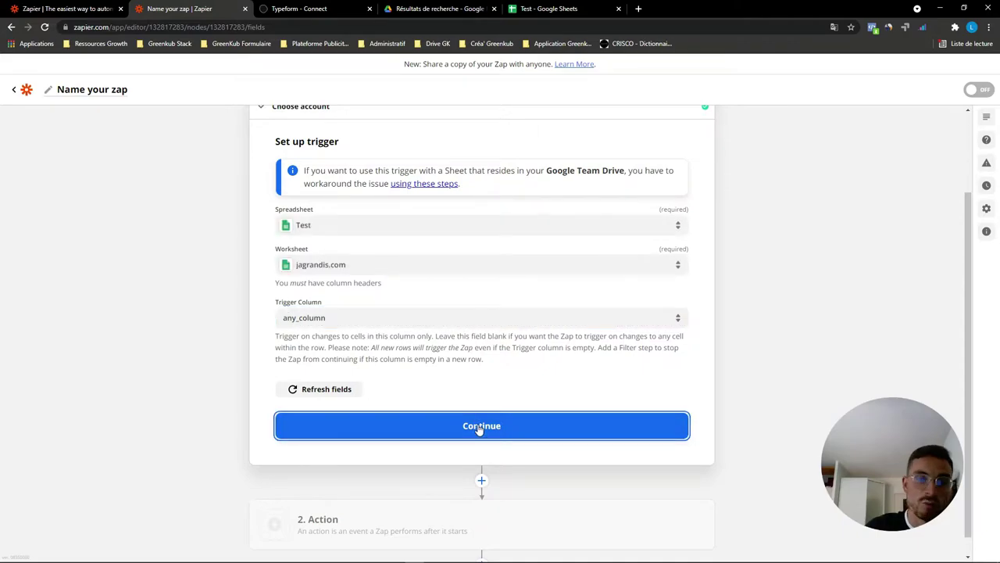
{"action": "left_click", "coordinate": [480, 430]}
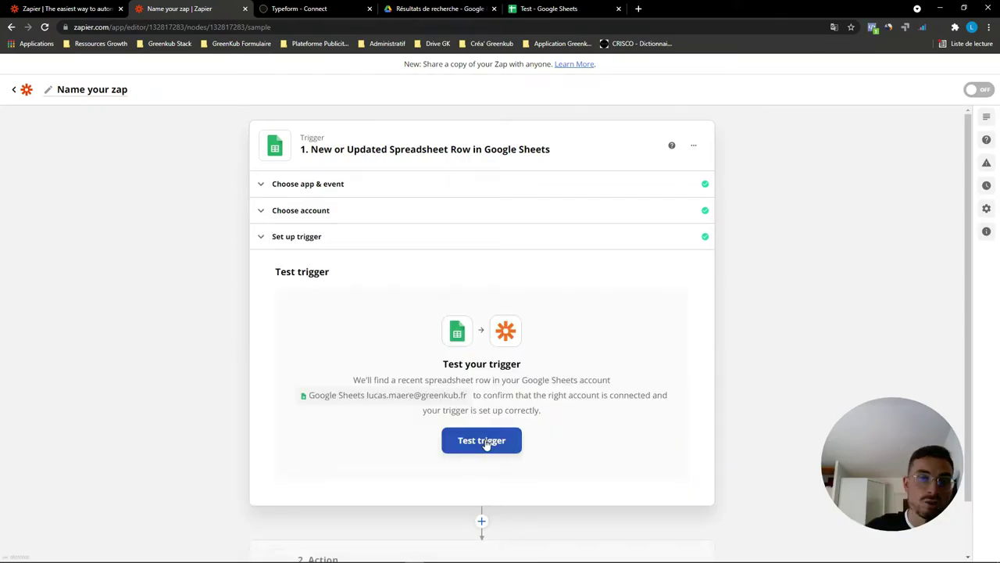
- Test the Google Sheets trigger, review the fields of the sample row and accept it
{"action": "left_click", "coordinate": [482, 441]}
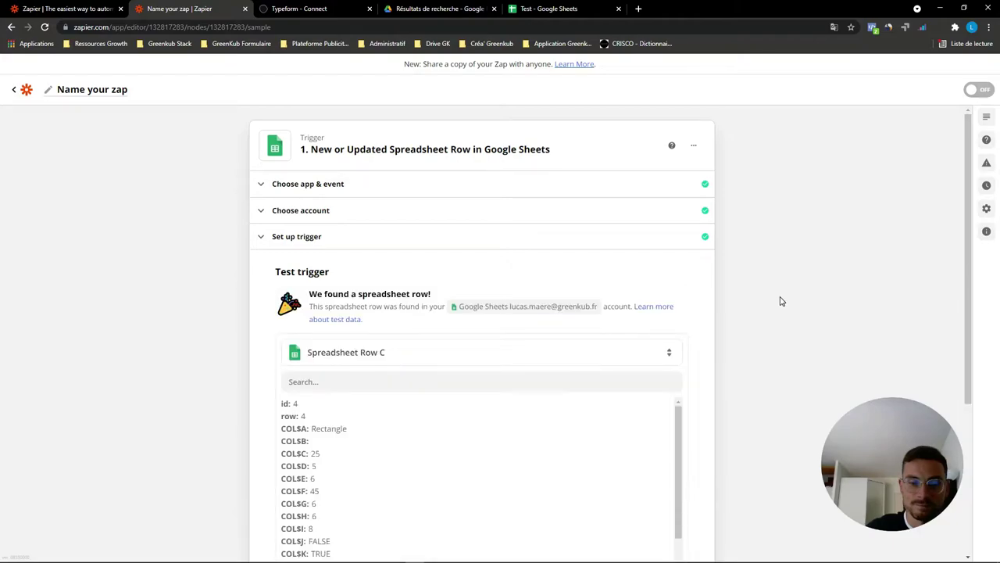
{"action": "scroll", "coordinate": [453, 270], "scroll_direction": "down", "scroll_amount": 1}
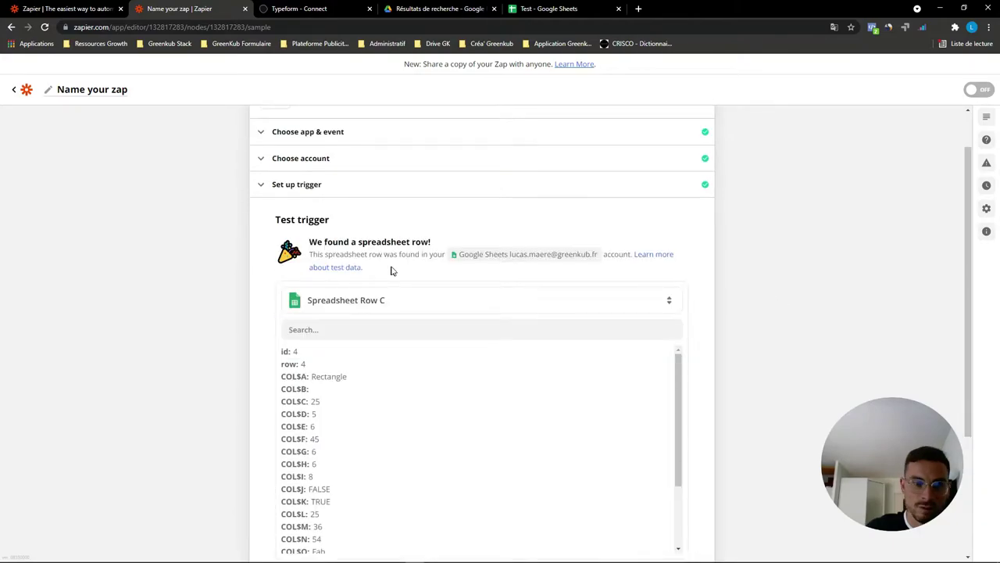
{"action": "scroll", "coordinate": [392, 270], "scroll_direction": "down", "scroll_amount": 2}
{"action": "scroll", "coordinate": [363, 281], "scroll_direction": "down", "scroll_amount": 1}
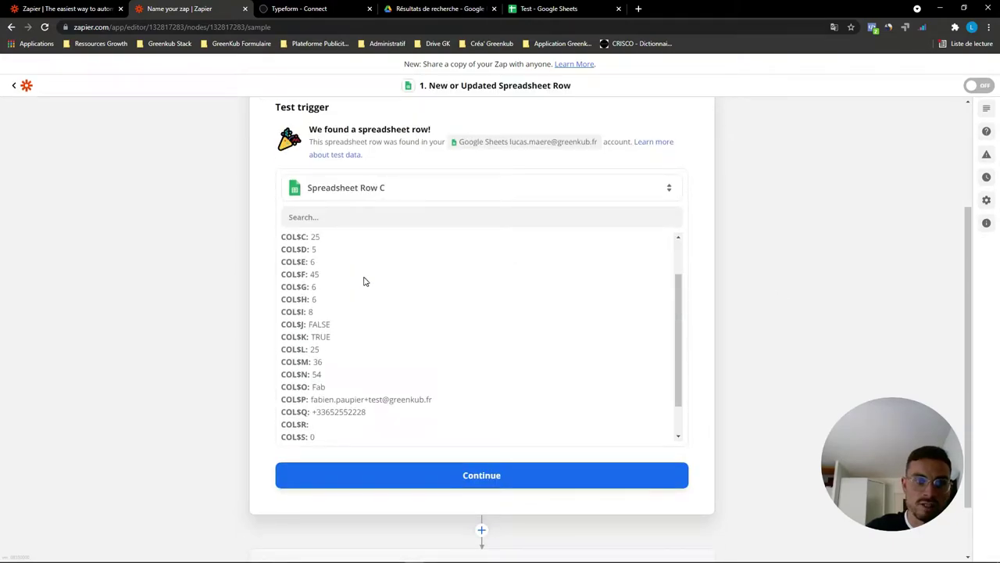
{"action": "scroll", "coordinate": [364, 281], "scroll_direction": "down", "scroll_amount": 2}
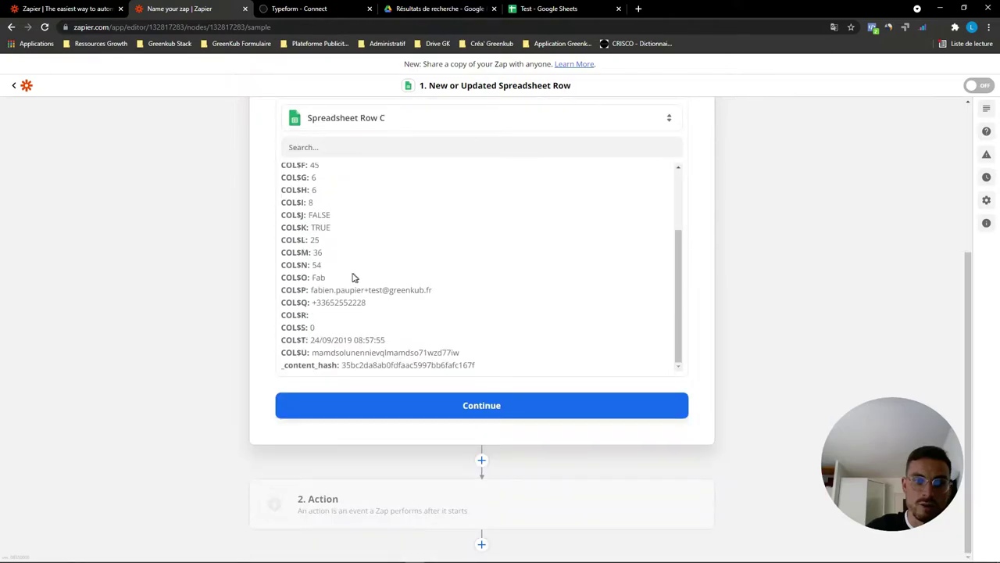
{"action": "left_click", "coordinate": [506, 419]}
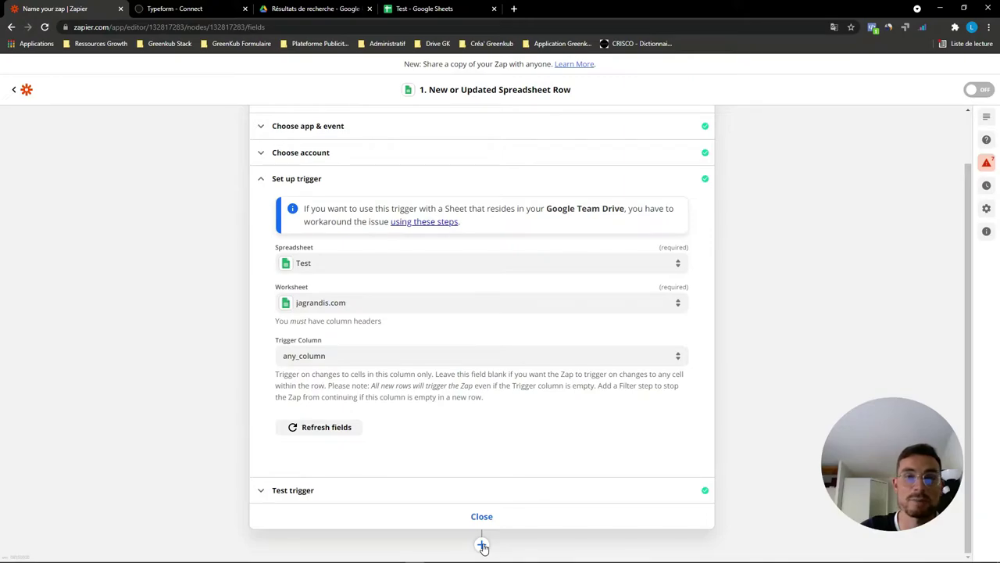
- Add a Facebook Conversions action after the trigger with the Send Lead Event action event
{"action": "left_click", "coordinate": [482, 546]}
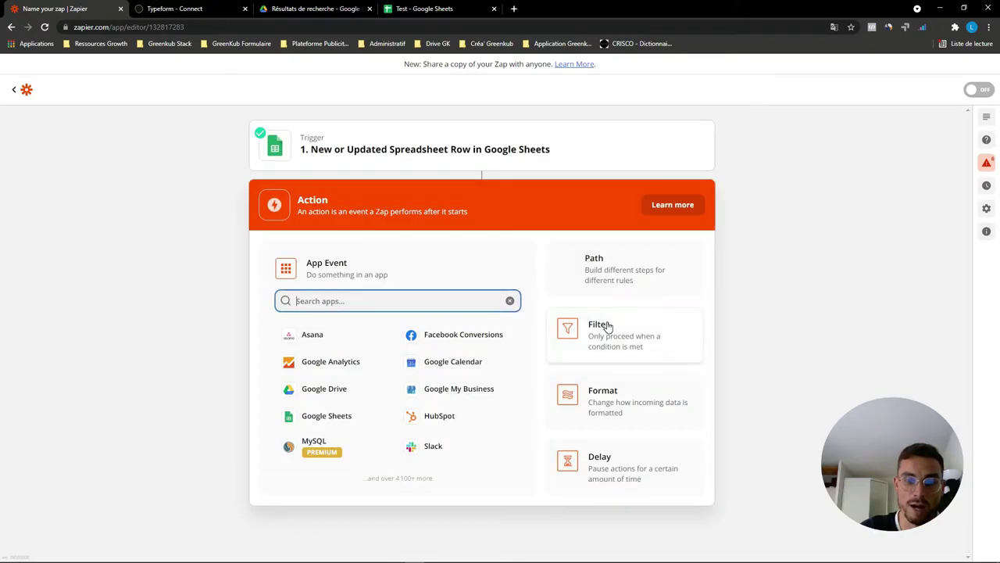
{"action": "left_click", "coordinate": [458, 336]}
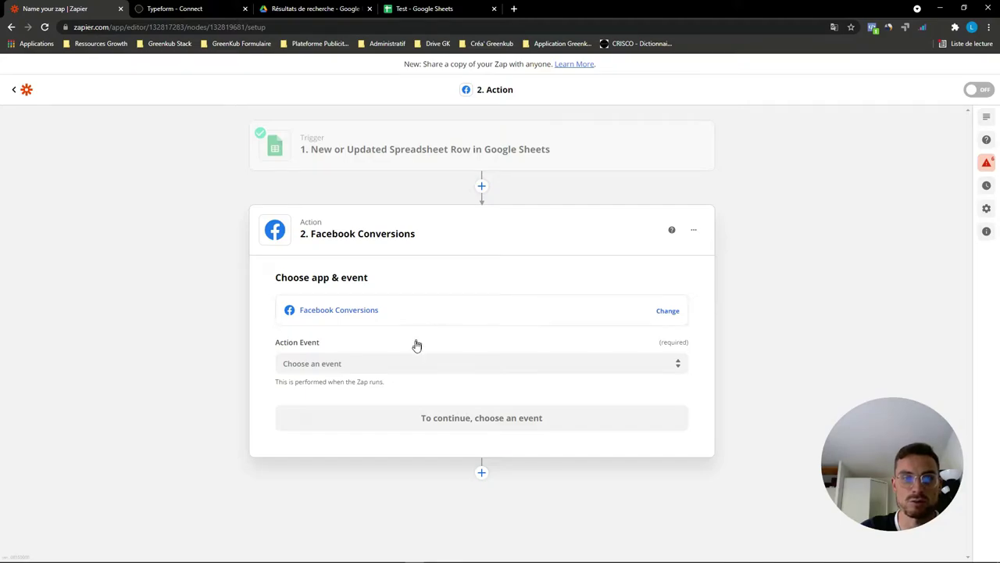
{"action": "left_click", "coordinate": [407, 363]}
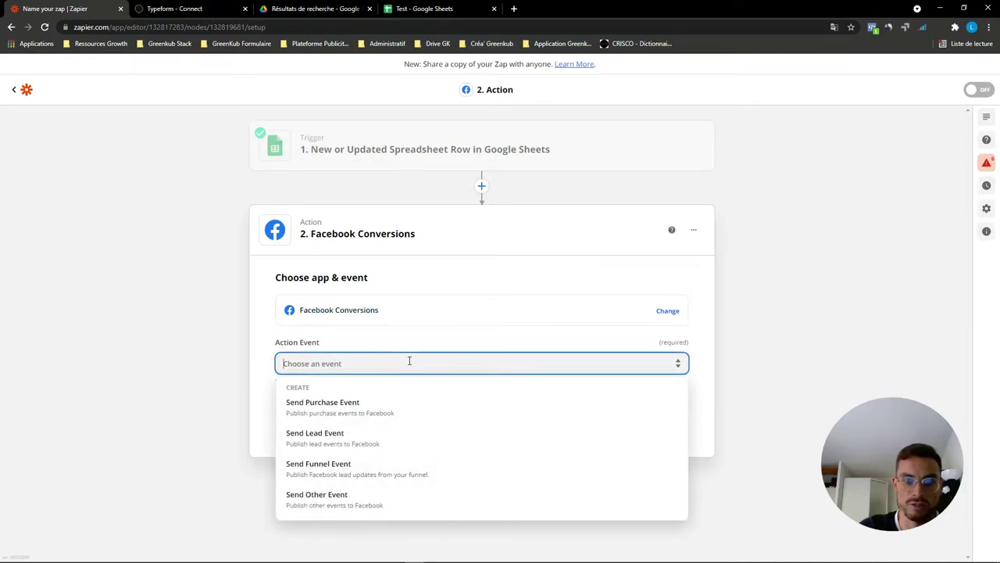
{"action": "left_click", "coordinate": [340, 446]}
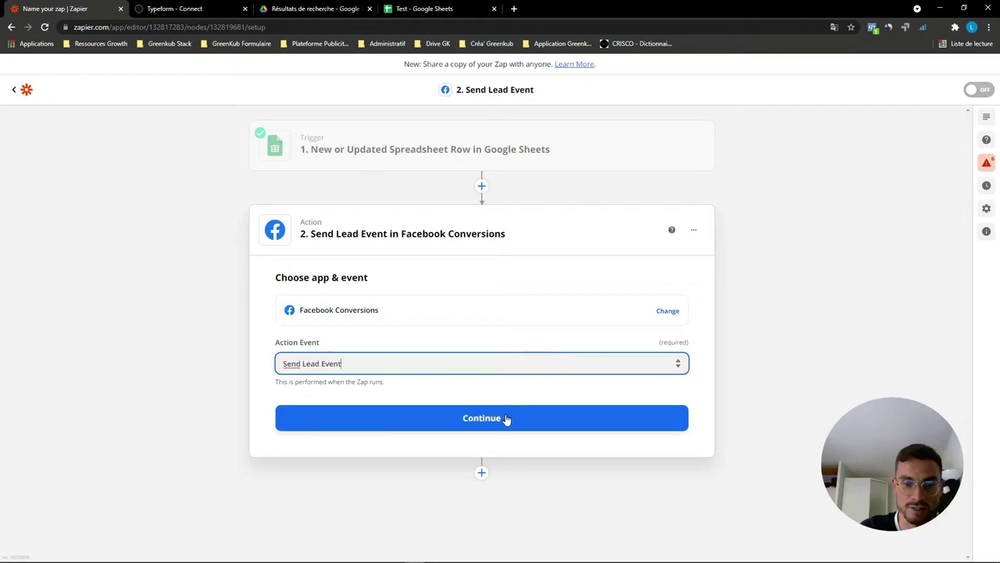
- Accept the Send Lead Event setup, connect a new Facebook Conversions account to the action and continue
{"action": "left_click", "coordinate": [516, 418]}
{"action": "left_click", "coordinate": [398, 345]}
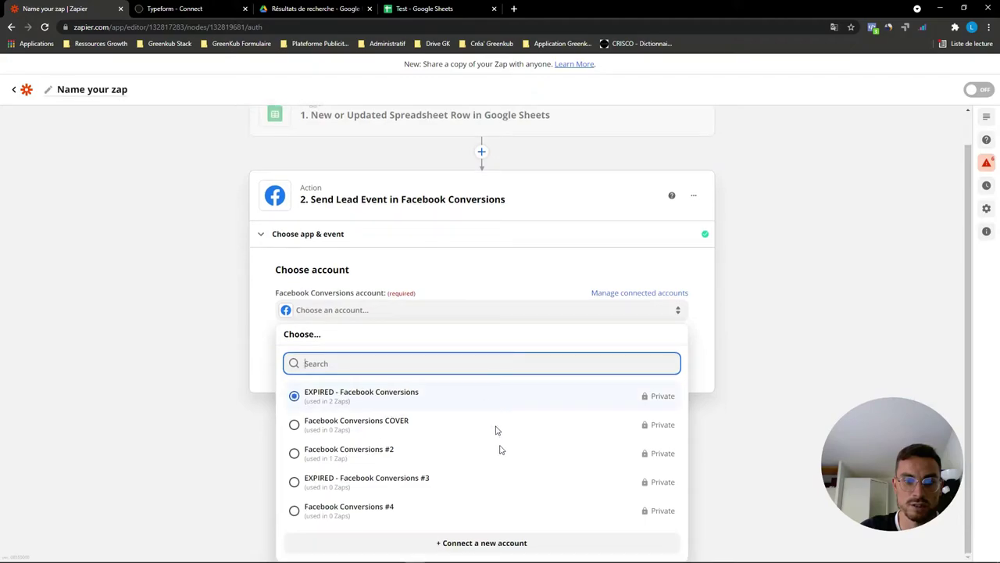
{"action": "left_click", "coordinate": [484, 547]}
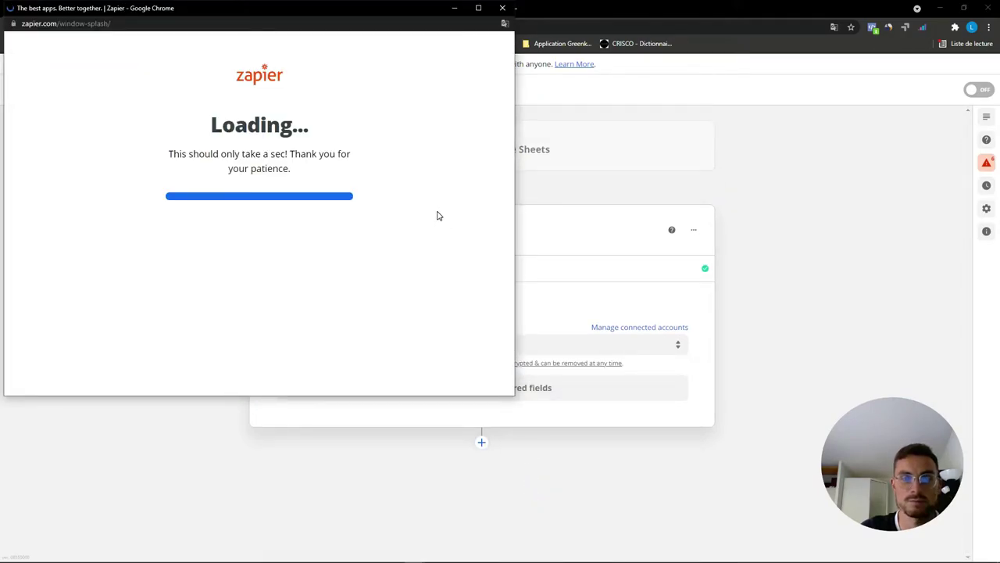
{"action": "left_click", "coordinate": [511, 384]}
- Set the lead event's Action Source to Other
{"action": "left_click", "coordinate": [388, 429]}
{"action": "scroll", "coordinate": [466, 440], "scroll_direction": "down", "scroll_amount": 3}
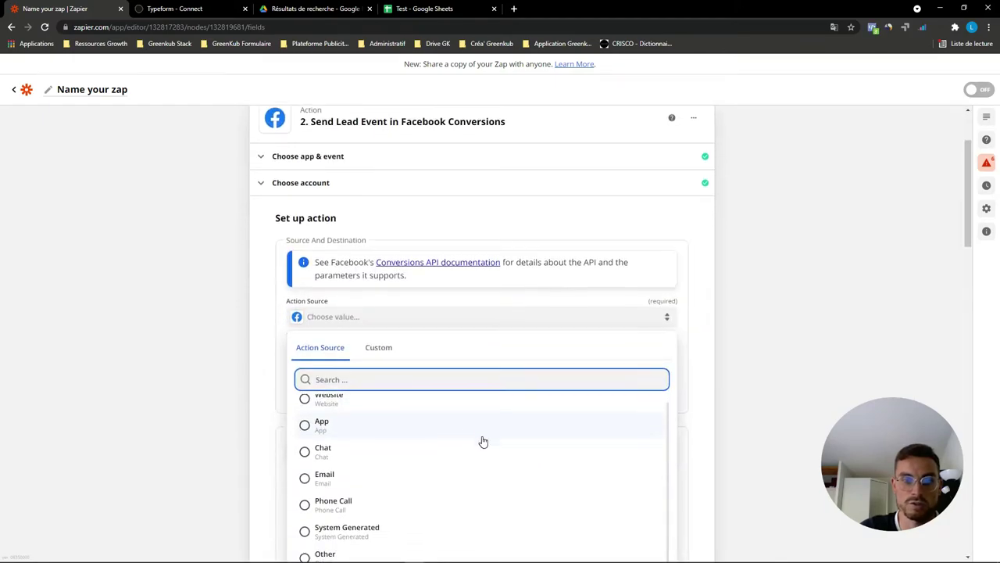
{"action": "scroll", "coordinate": [482, 440], "scroll_direction": "down", "scroll_amount": 3}
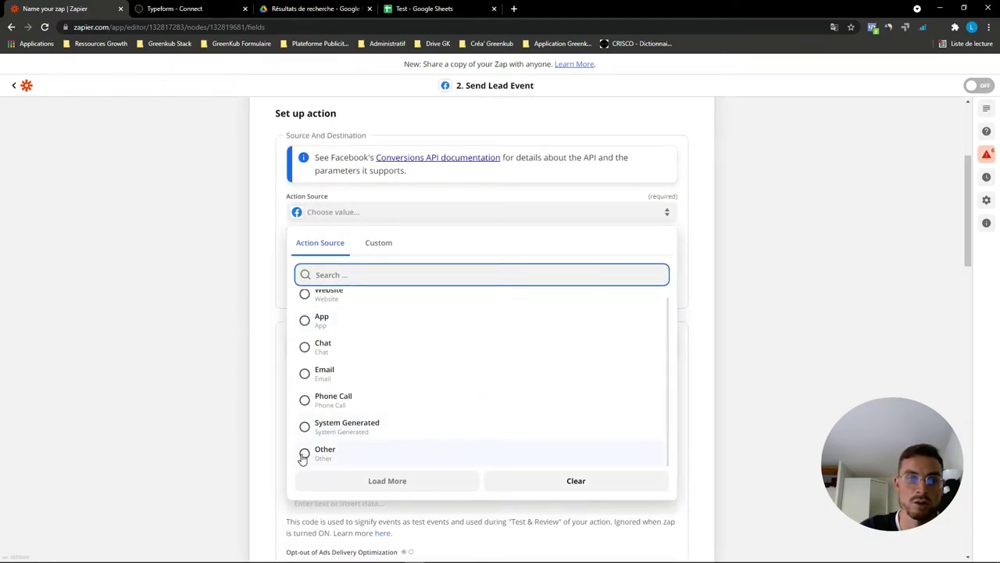
{"action": "left_click", "coordinate": [305, 453]}
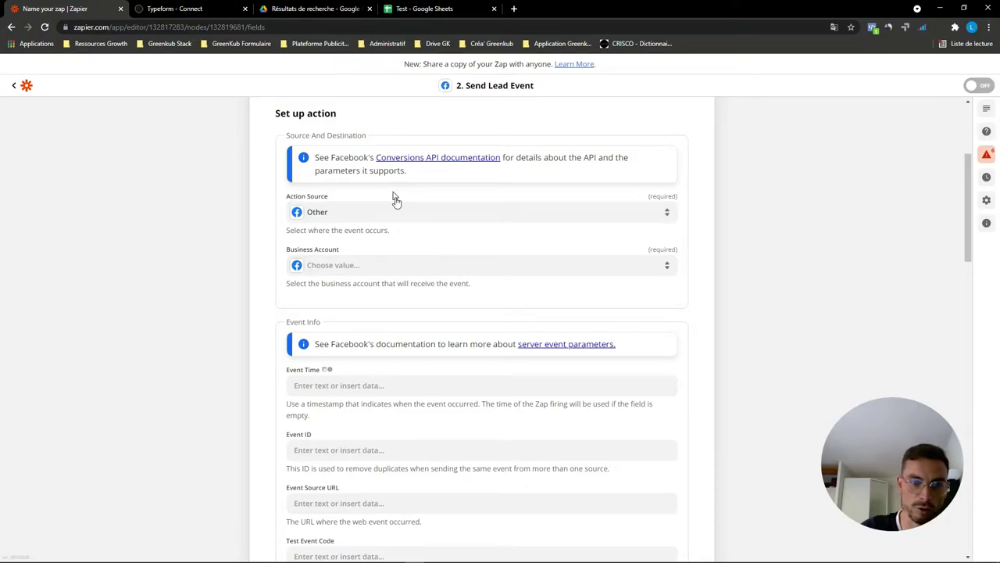
- Choose La Strat as the Business Account and Pixel La Strat as the Pixel receiving the event
{"action": "left_click", "coordinate": [398, 267]}
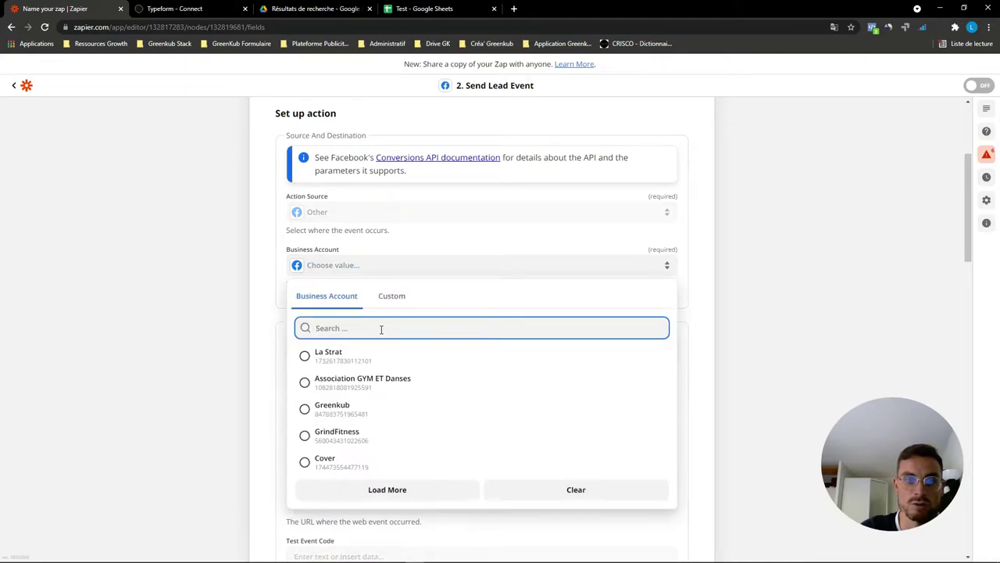
{"action": "left_click", "coordinate": [306, 357]}
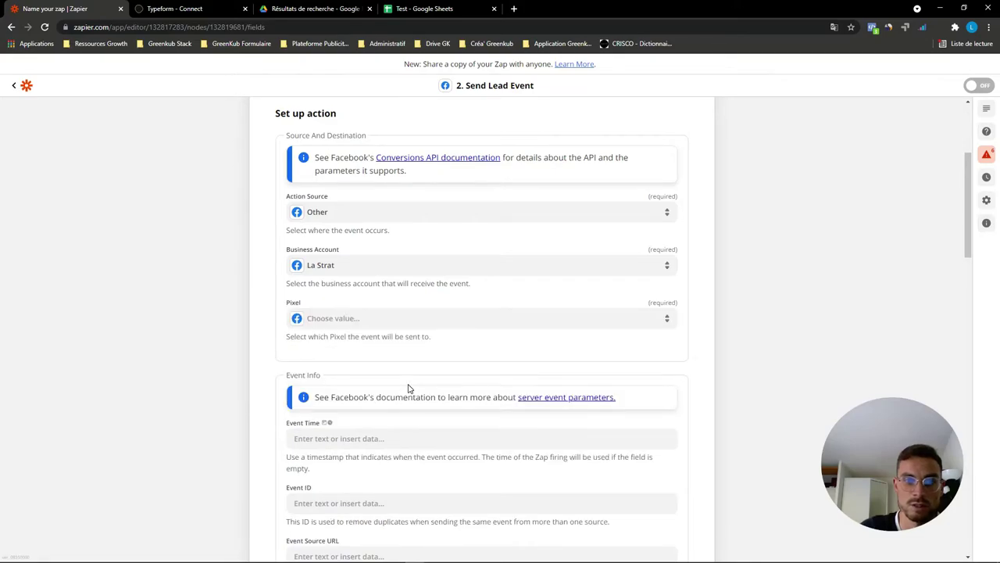
{"action": "left_click", "coordinate": [426, 318]}
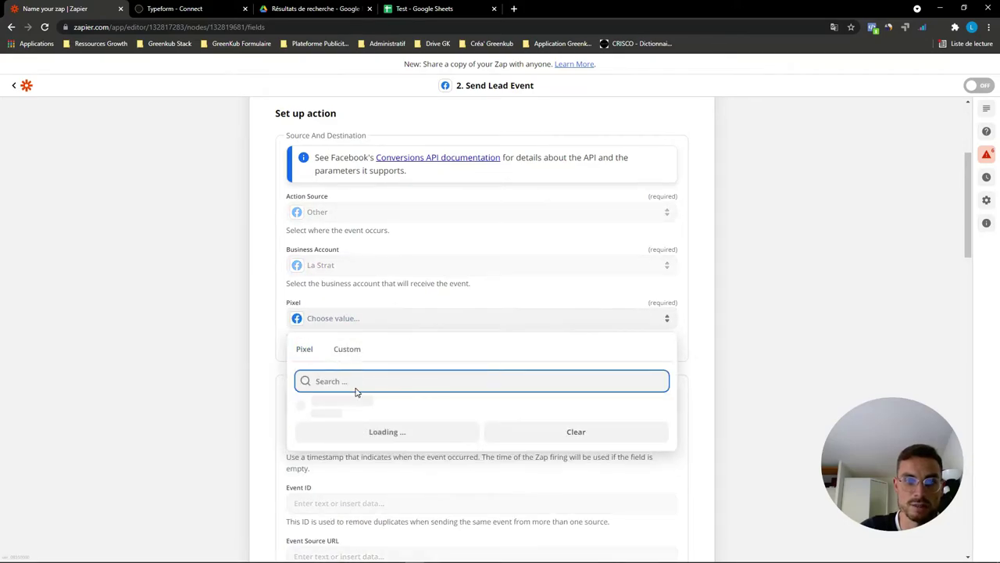
{"action": "left_click", "coordinate": [348, 412]}
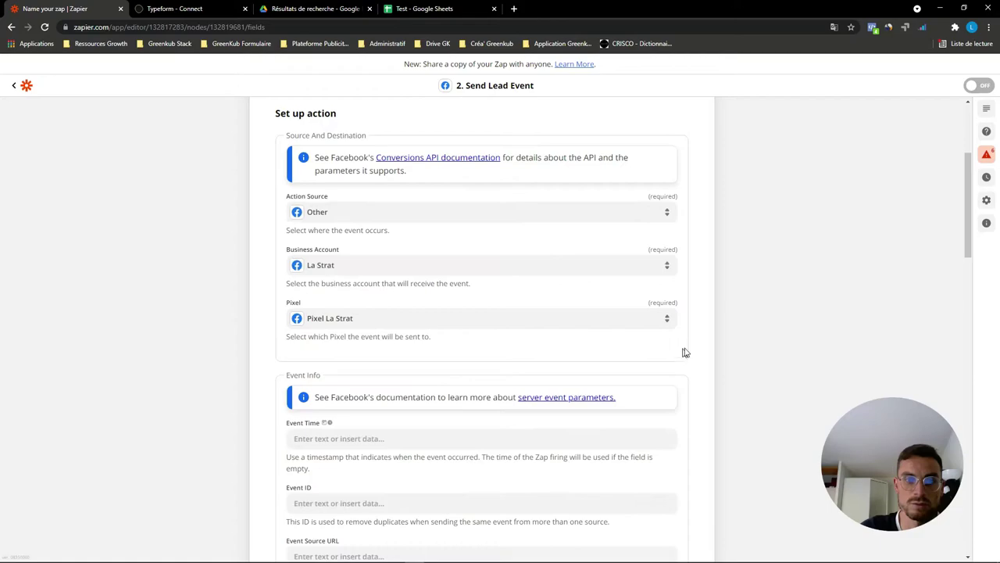
- Map the Event Time to the Submitted At value from the Google Sheets row and close the errors list
{"action": "scroll", "coordinate": [688, 350], "scroll_direction": "down", "scroll_amount": 3}
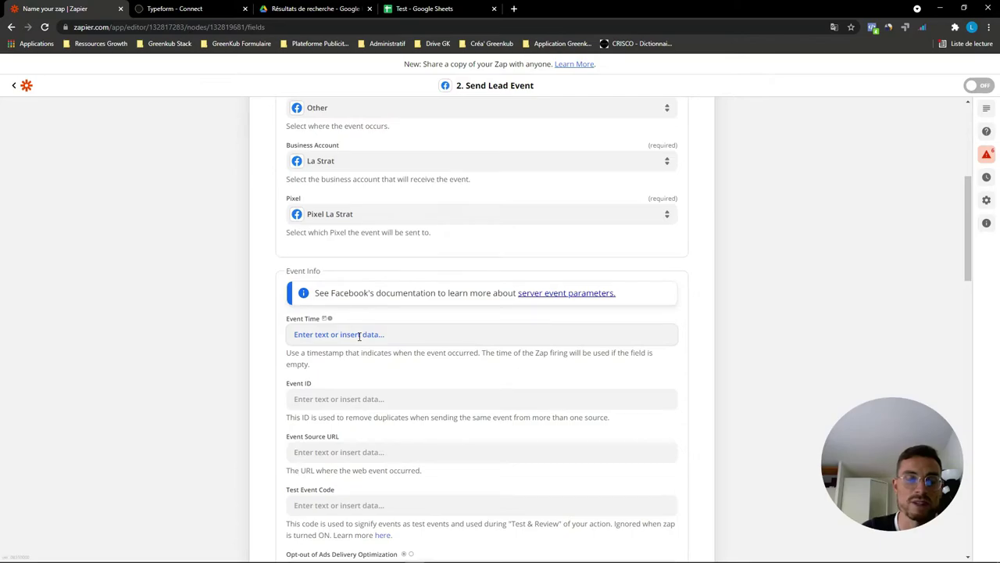
{"action": "left_click", "coordinate": [360, 335]}
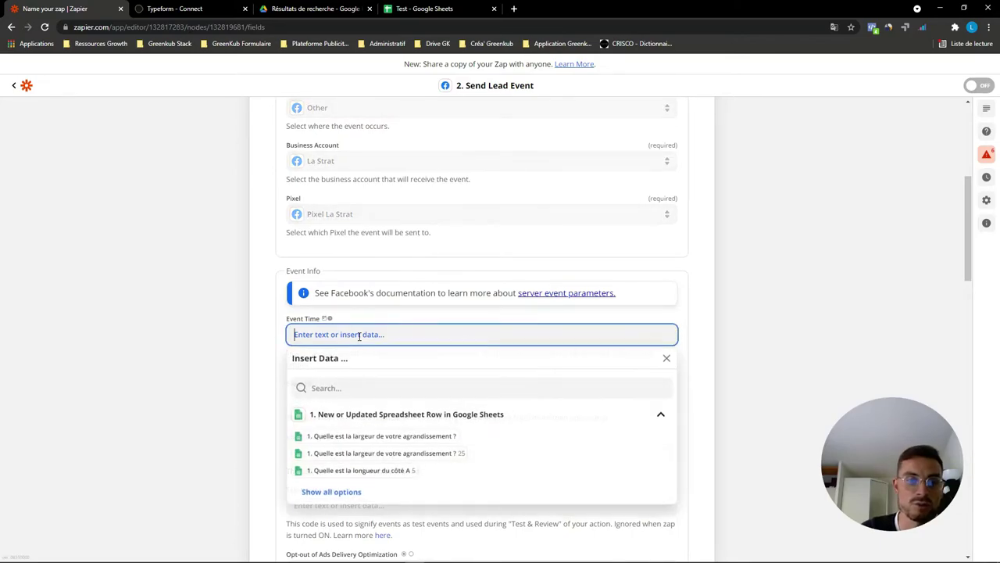
{"action": "left_click", "coordinate": [342, 493]}
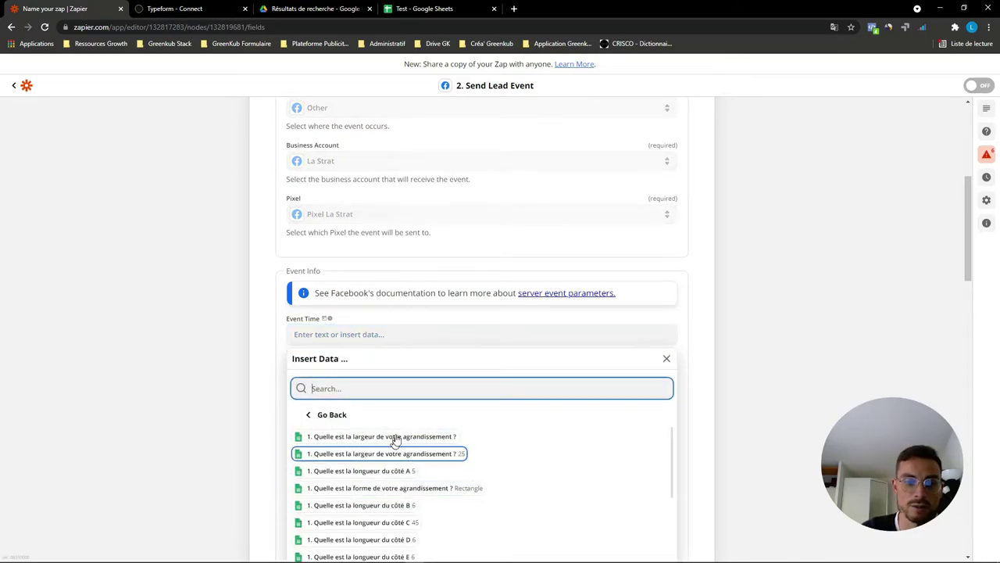
{"action": "scroll", "coordinate": [436, 422], "scroll_direction": "down", "scroll_amount": 10}
{"action": "scroll", "coordinate": [438, 399], "scroll_direction": "down", "scroll_amount": 1}
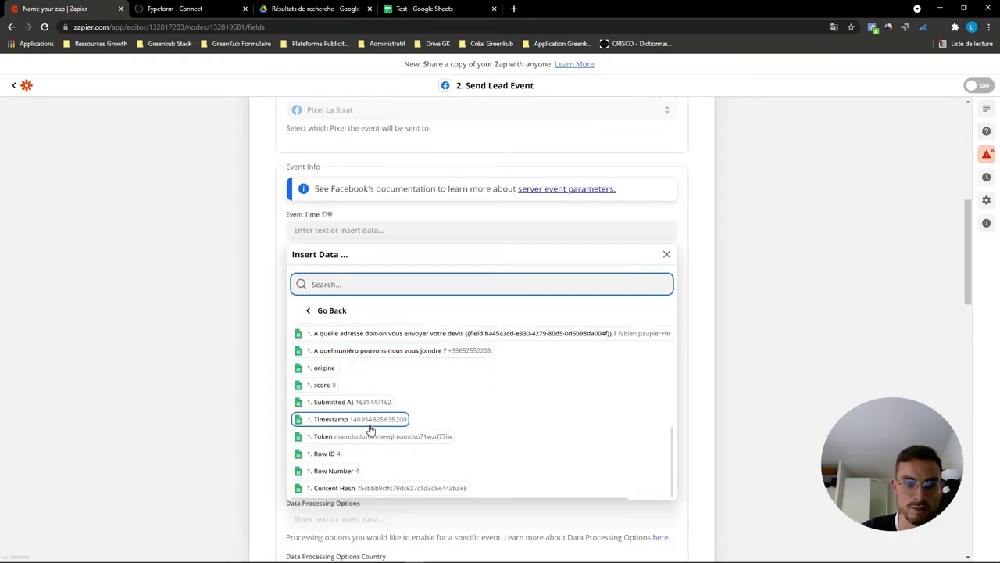
{"action": "left_click", "coordinate": [381, 402]}
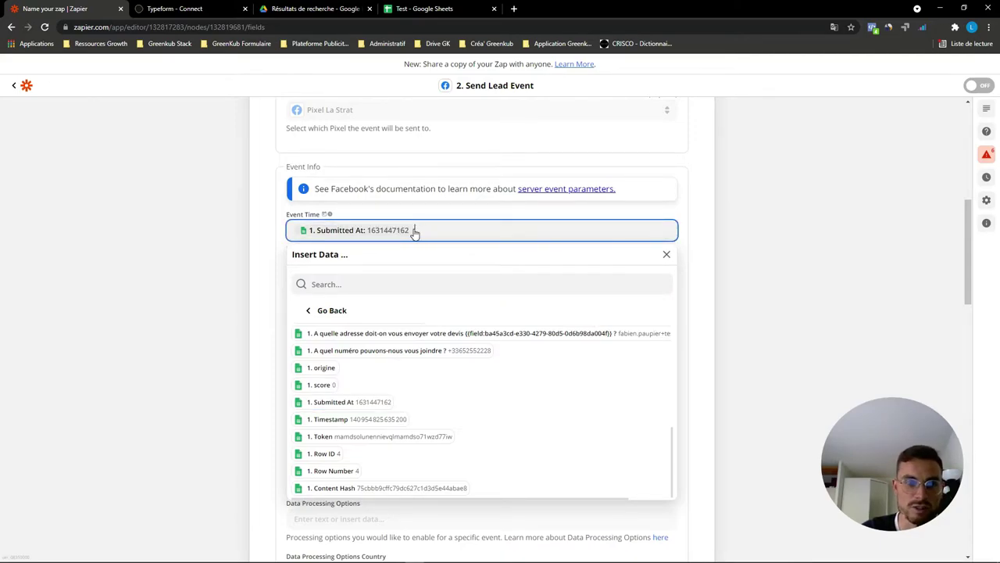
{"action": "left_click", "coordinate": [703, 239]}
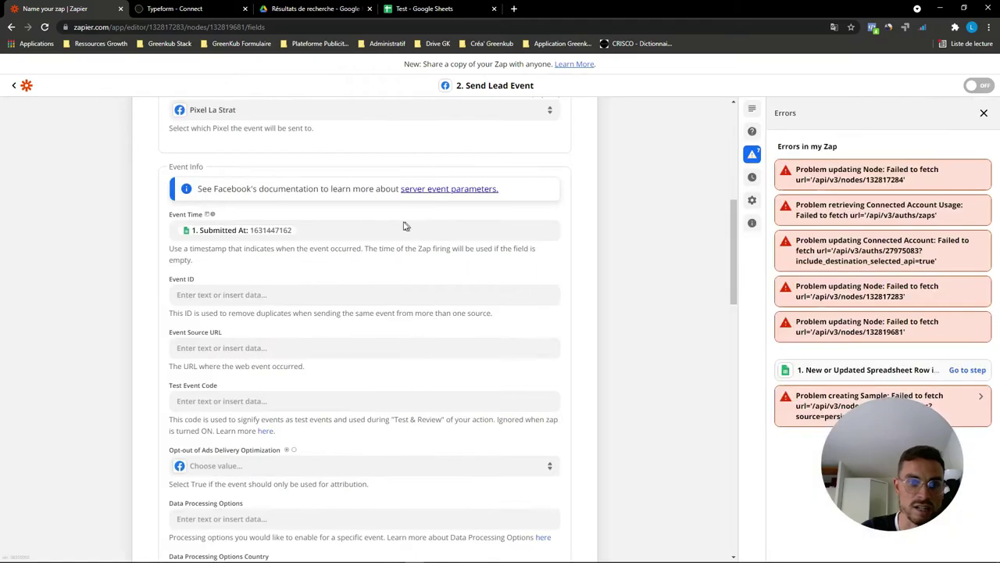
{"action": "left_click", "coordinate": [984, 113]}
- Map the Event ID to the Content Hash value from the Google Sheets row
{"action": "left_click", "coordinate": [366, 295]}
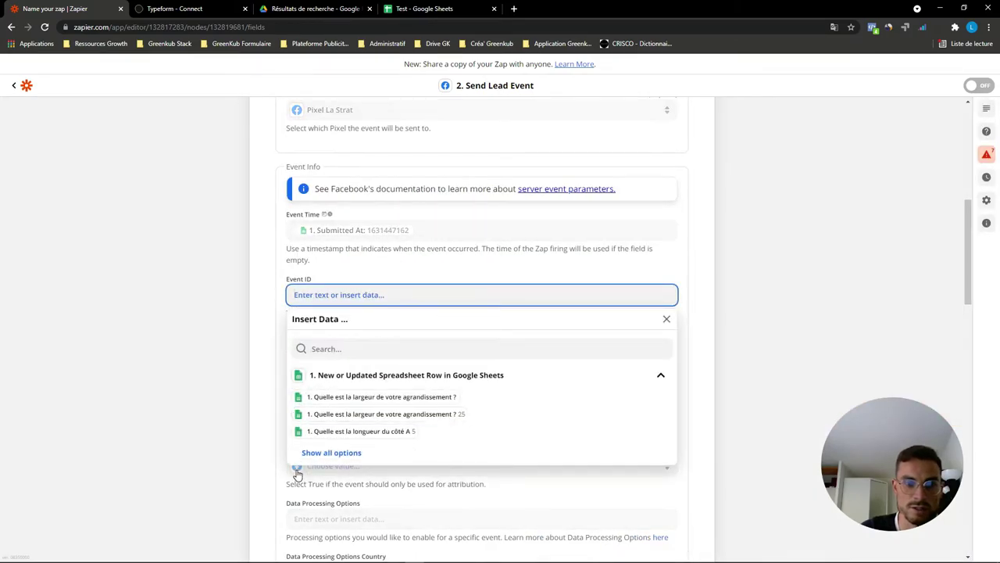
{"action": "left_click", "coordinate": [331, 453]}
{"action": "scroll", "coordinate": [399, 445], "scroll_direction": "down", "scroll_amount": 3}
{"action": "scroll", "coordinate": [408, 457], "scroll_direction": "down", "scroll_amount": 5}
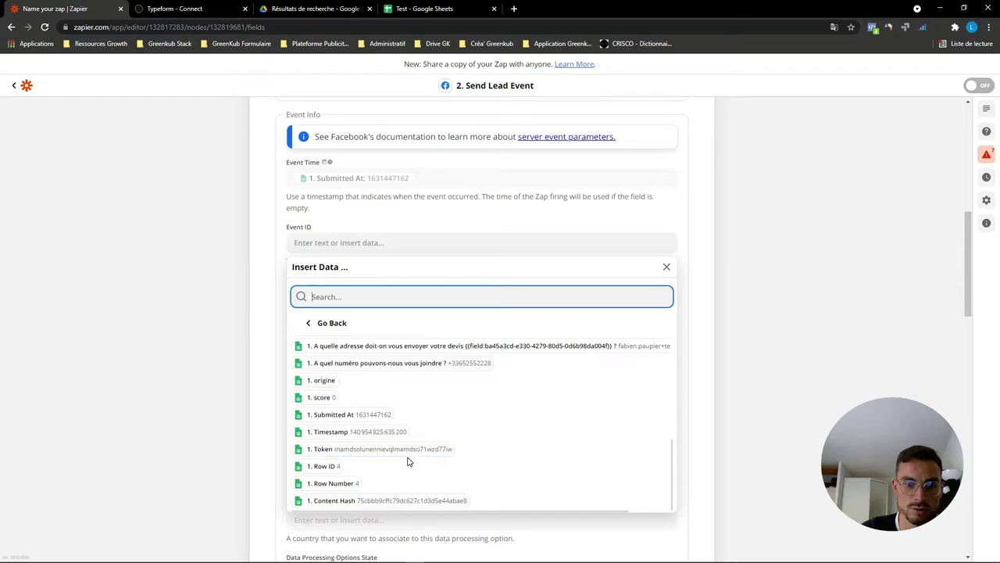
{"action": "left_click", "coordinate": [410, 500]}
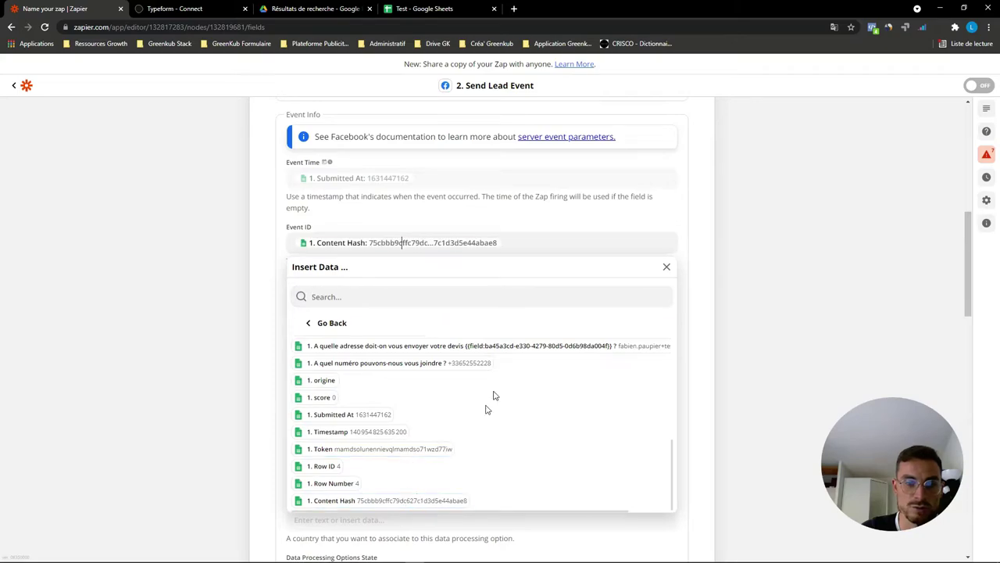
{"action": "left_click", "coordinate": [703, 299]}
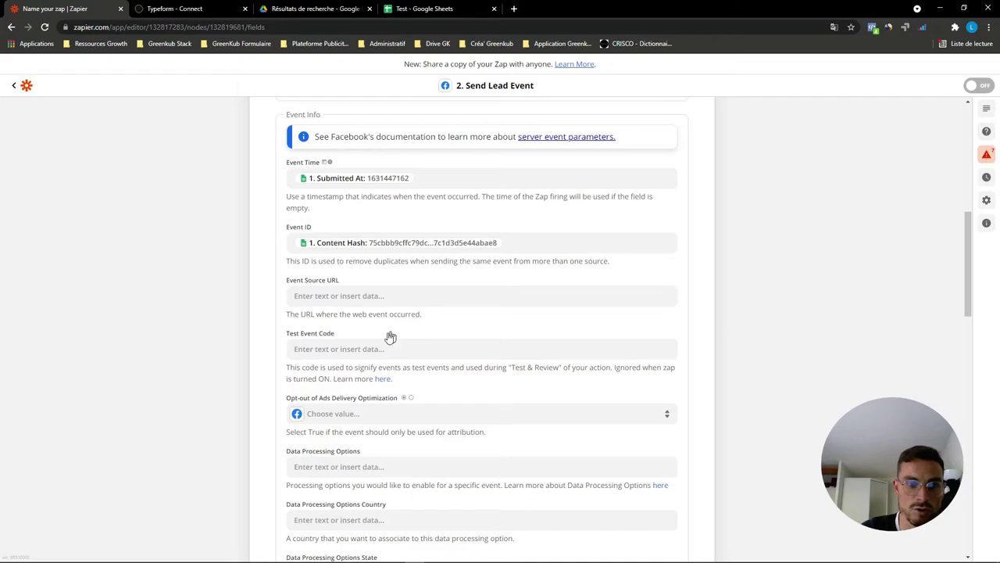
- Insert the "Quelle est la largeur de votre agrandissement ?" and "Quelle est la longueur du côté A" values into Test Event Code, then remove the former
{"action": "left_click", "coordinate": [373, 351]}
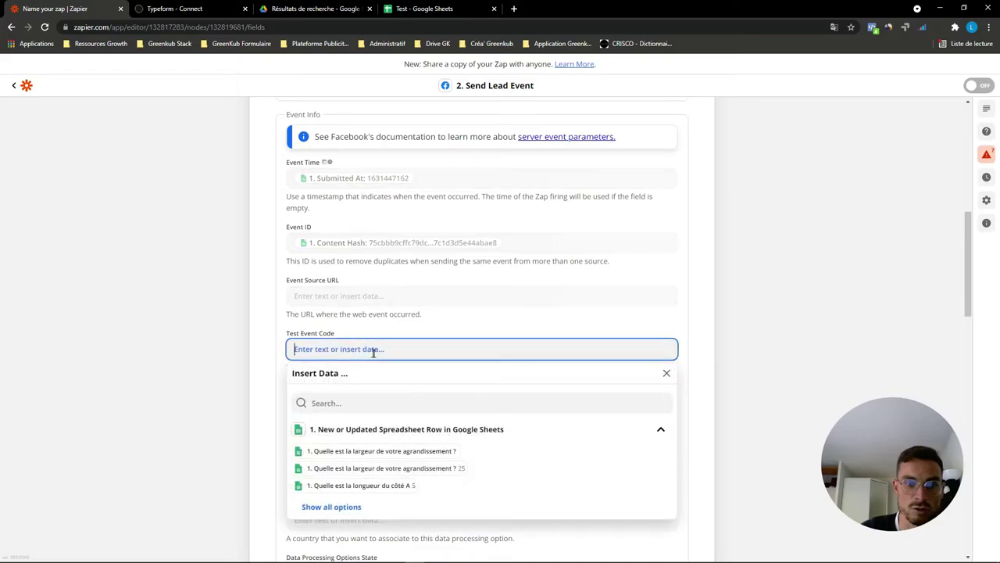
{"action": "left_click", "coordinate": [408, 452]}
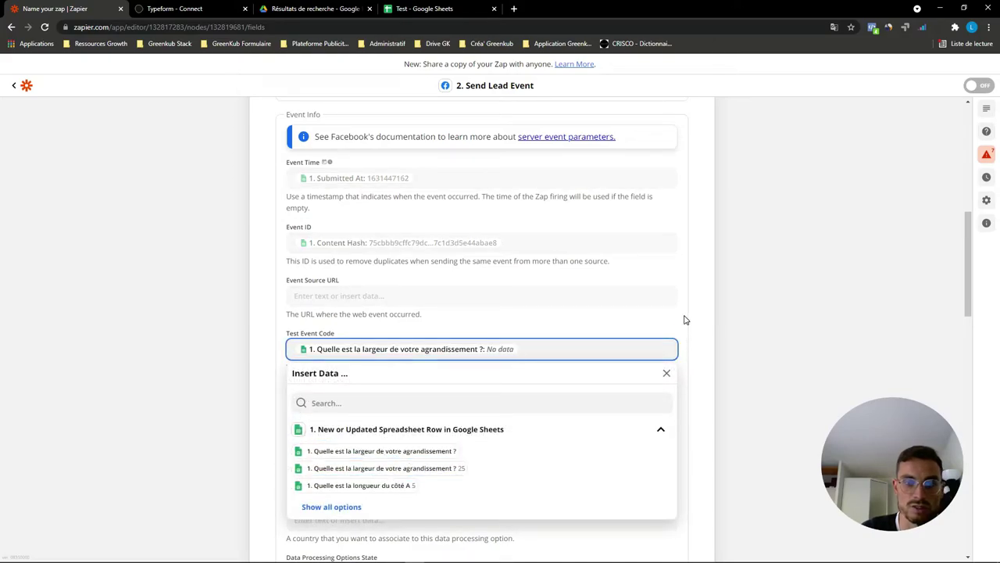
{"action": "left_click", "coordinate": [520, 344]}
{"action": "left_click", "coordinate": [510, 350]}
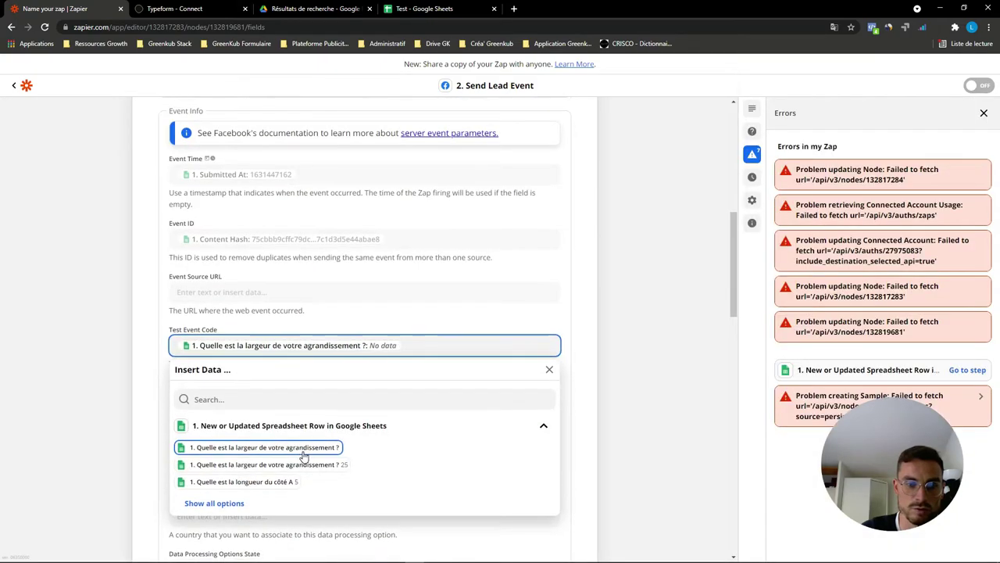
{"action": "scroll", "coordinate": [335, 453], "scroll_direction": "down", "scroll_amount": 1}
{"action": "left_click", "coordinate": [290, 433]}
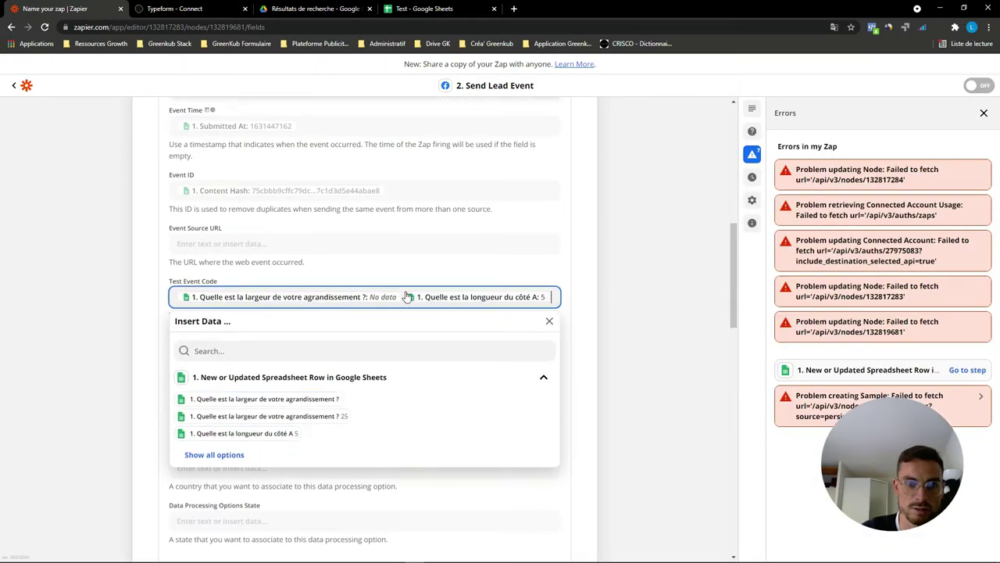
{"action": "left_click", "coordinate": [400, 299]}
{"action": "key", "text": "BackSpace"}
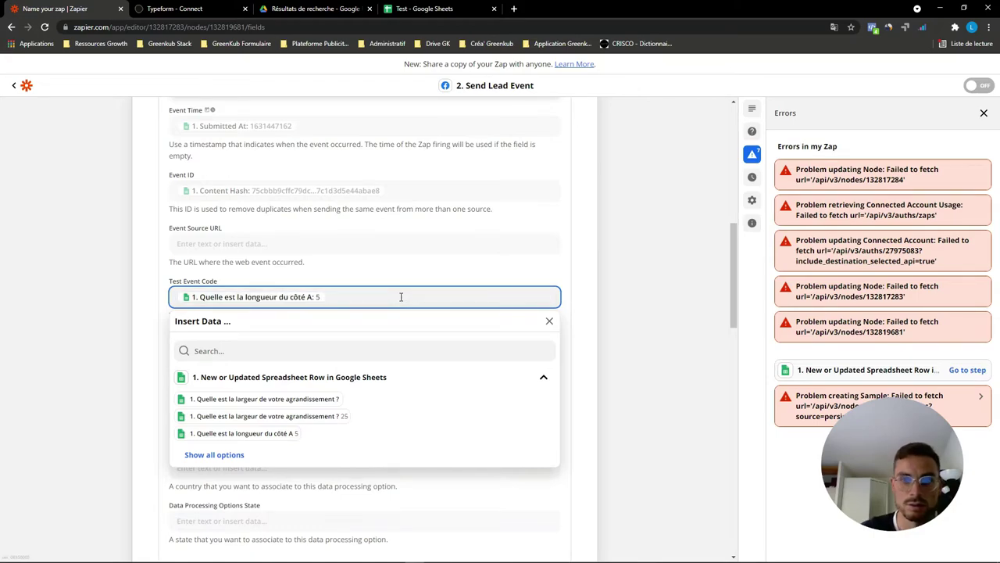
{"action": "left_click", "coordinate": [436, 286]}
- Map the customer Email to the sheet's answer to "A quelle adresse doit-on vous envoyer votre devis"
{"action": "scroll", "coordinate": [344, 310], "scroll_direction": "down", "scroll_amount": 3}
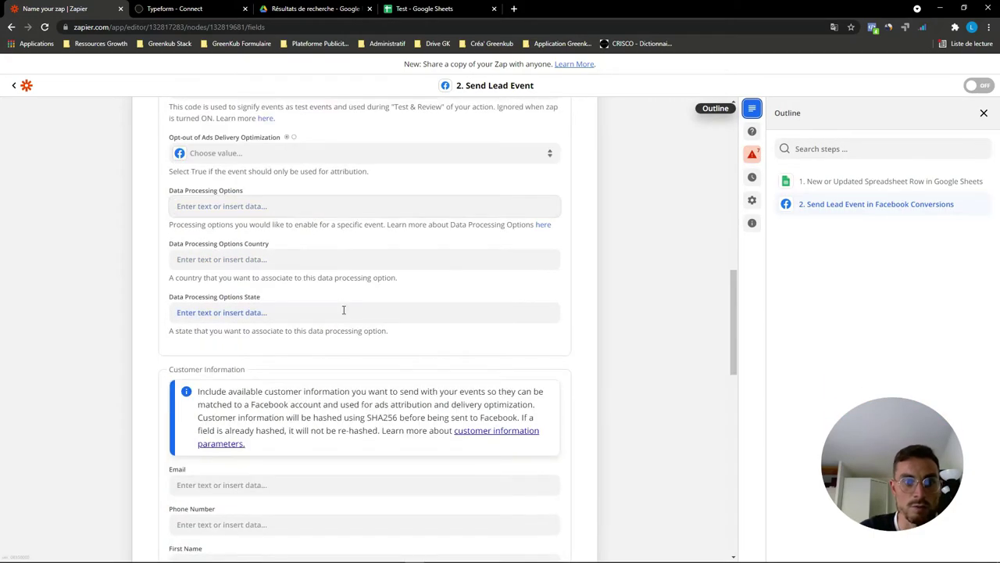
{"action": "scroll", "coordinate": [344, 310], "scroll_direction": "down", "scroll_amount": 3}
{"action": "left_click", "coordinate": [245, 329]}
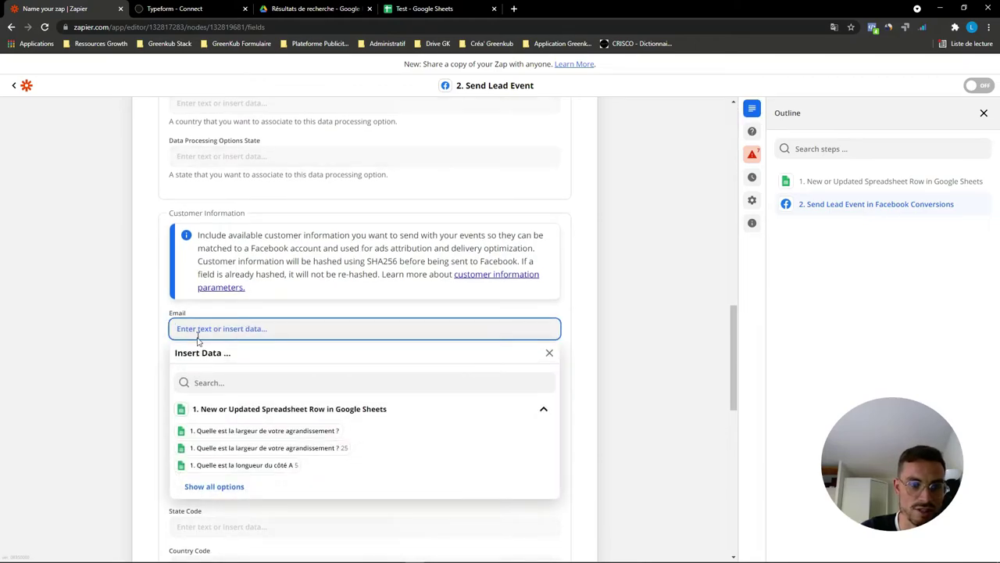
{"action": "left_click", "coordinate": [217, 488]}
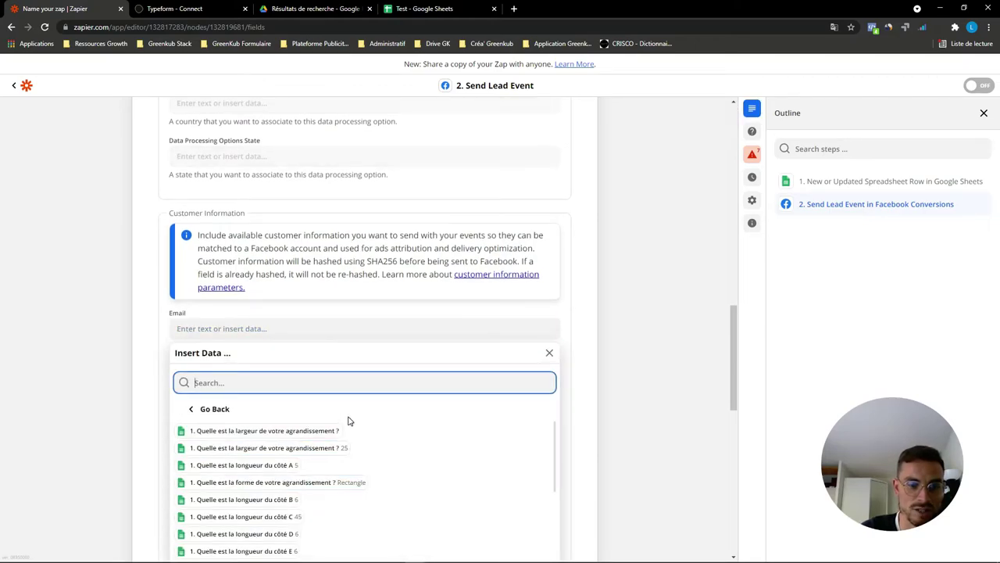
{"action": "scroll", "coordinate": [359, 290], "scroll_direction": "down", "scroll_amount": 5}
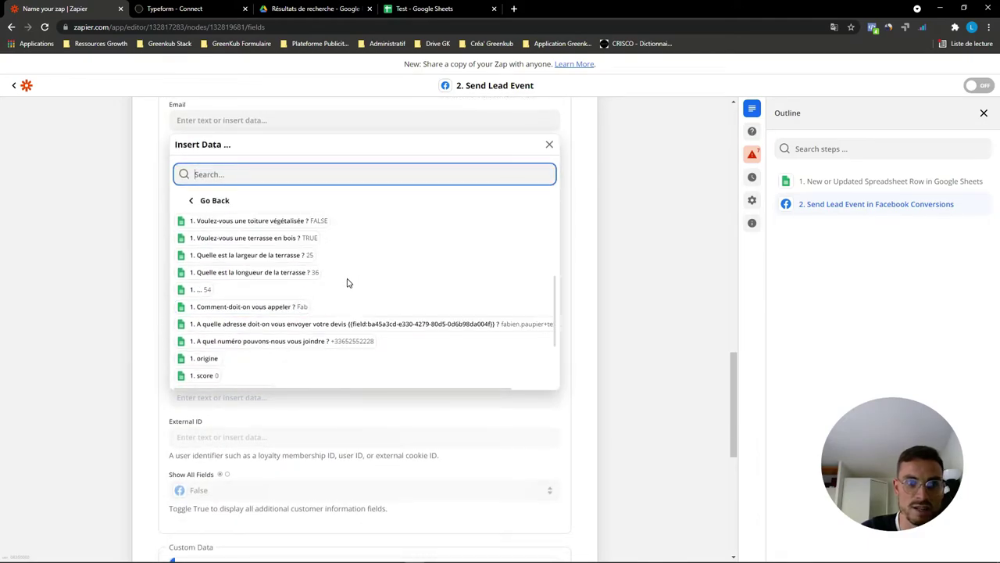
{"action": "scroll", "coordinate": [362, 283], "scroll_direction": "up", "scroll_amount": 3}
{"action": "scroll", "coordinate": [362, 282], "scroll_direction": "up", "scroll_amount": 1}
{"action": "scroll", "coordinate": [361, 286], "scroll_direction": "up", "scroll_amount": 1}
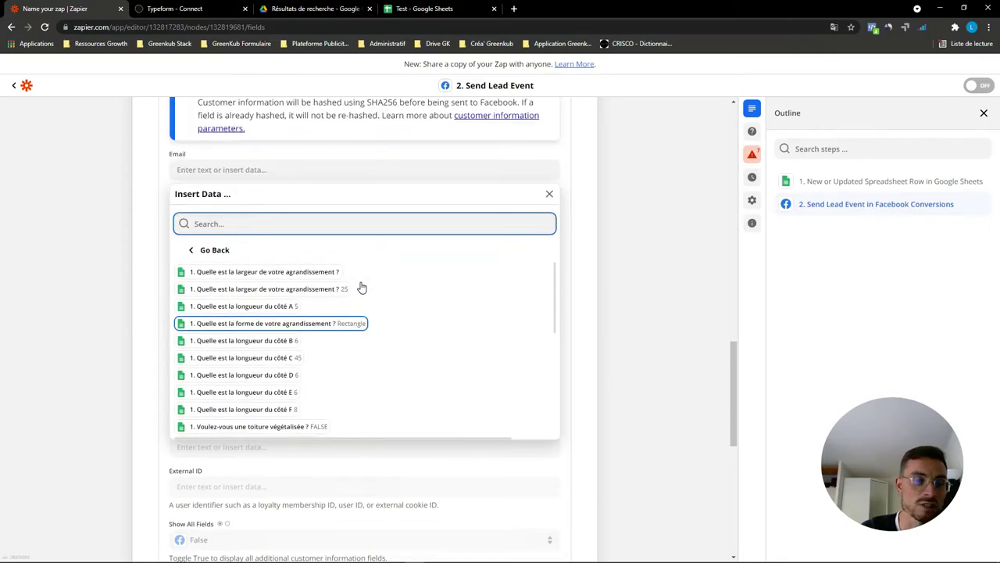
{"action": "scroll", "coordinate": [385, 300], "scroll_direction": "down", "scroll_amount": 3}
{"action": "scroll", "coordinate": [388, 307], "scroll_direction": "down", "scroll_amount": 3}
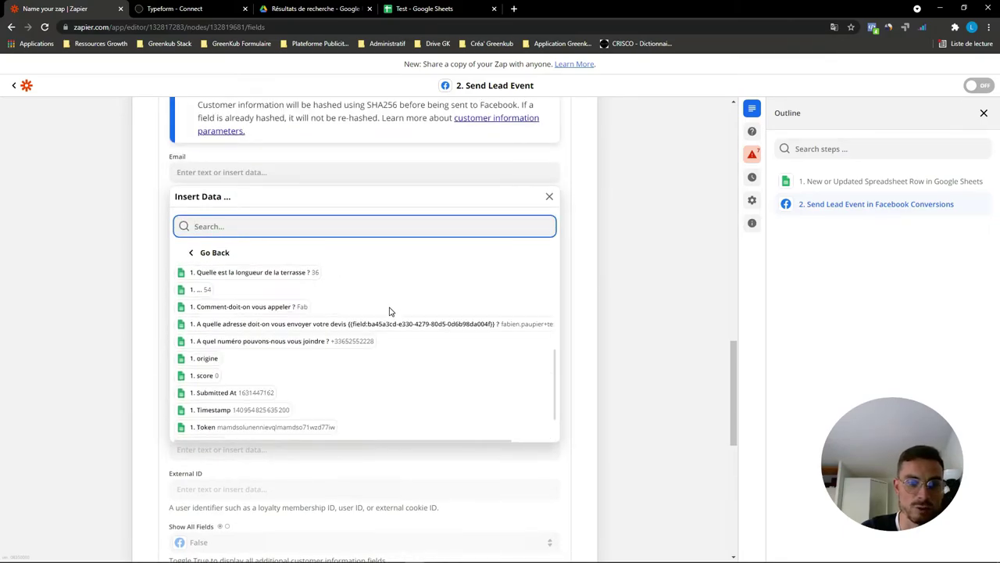
{"action": "scroll", "coordinate": [389, 313], "scroll_direction": "down", "scroll_amount": 1}
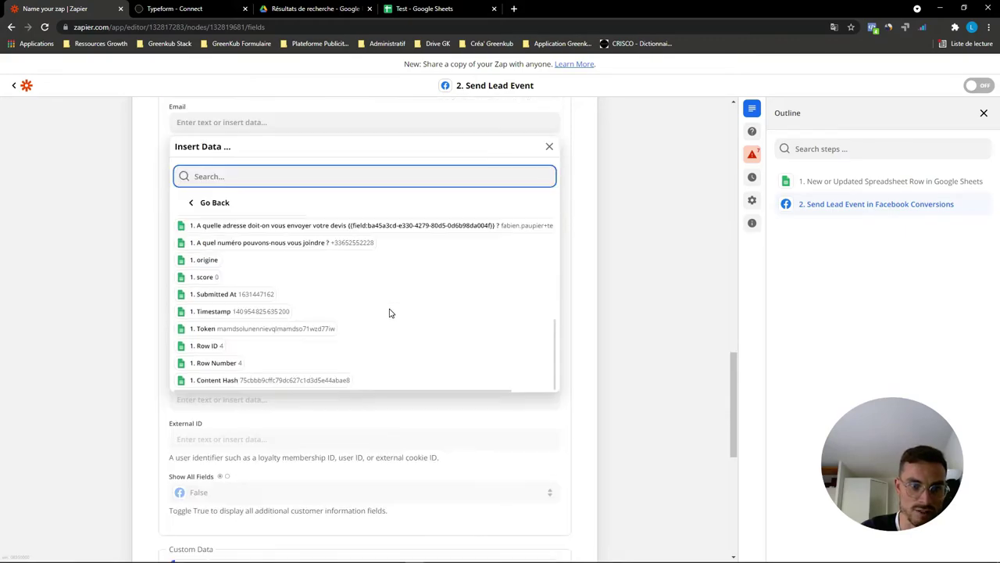
{"action": "scroll", "coordinate": [317, 326], "scroll_direction": "up", "scroll_amount": 1}
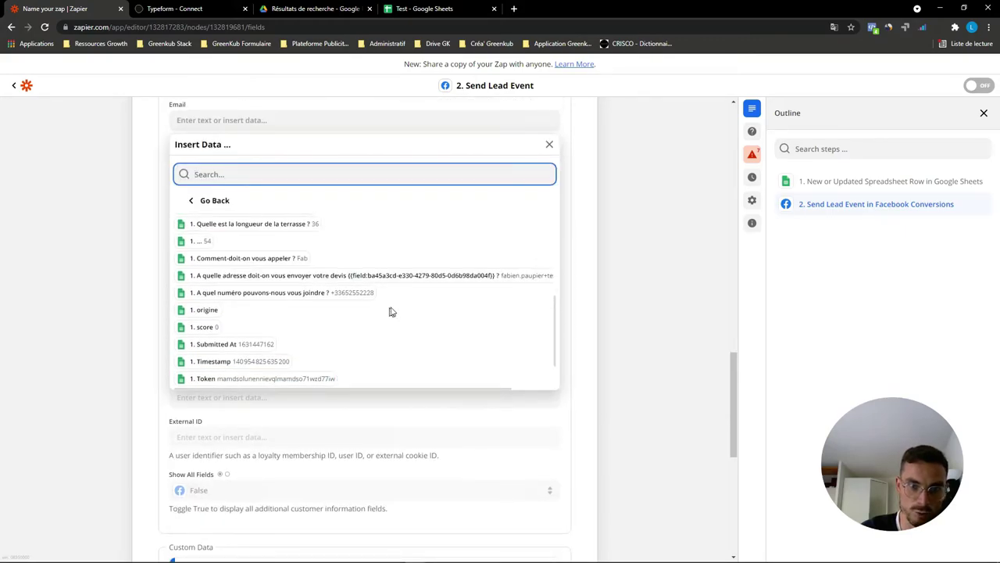
{"action": "left_click", "coordinate": [429, 278]}
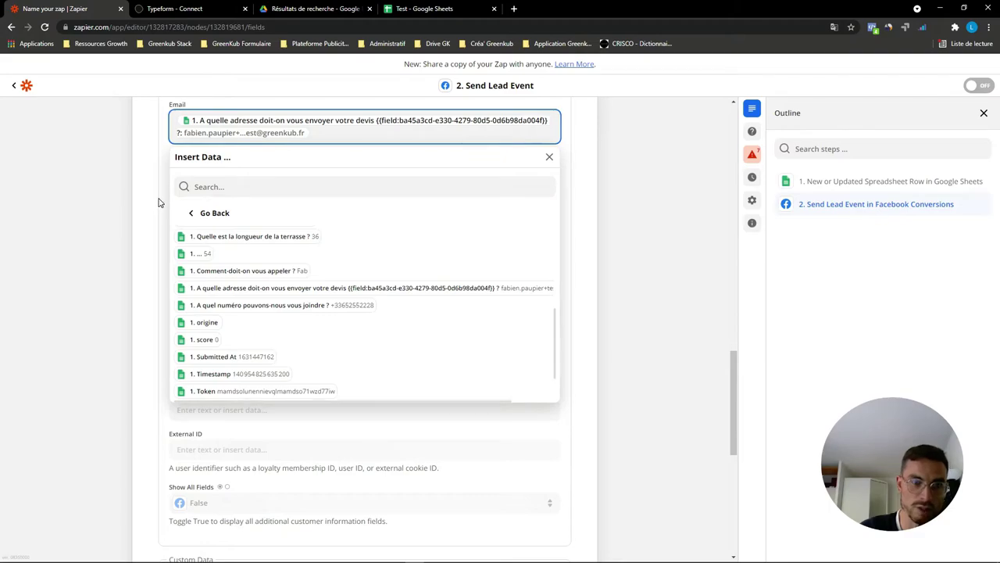
{"action": "left_click", "coordinate": [581, 208]}
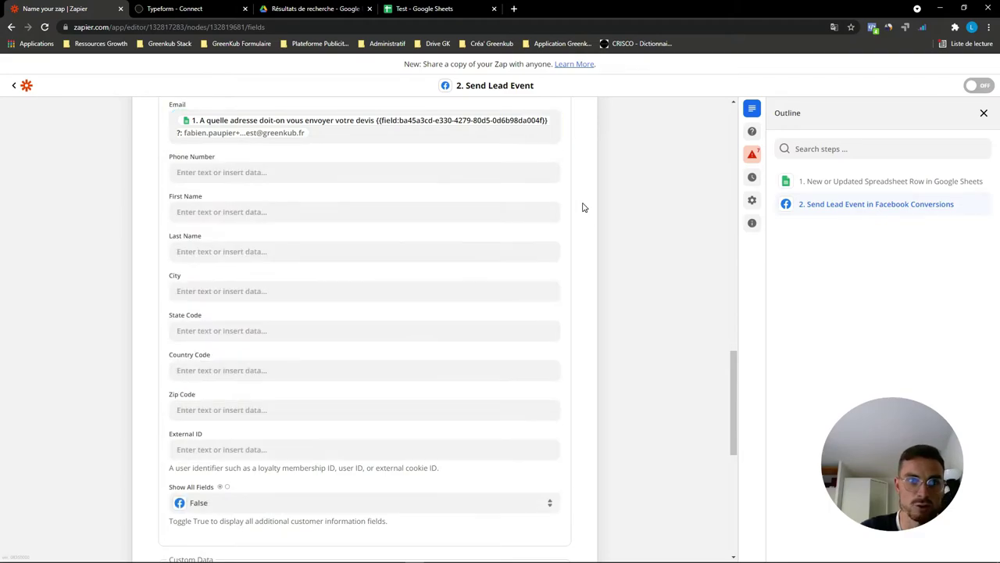
- Map the customer Phone Number to the sheet's answer to "A quel numéro pouvons-nous vous joindre ?"
{"action": "left_click", "coordinate": [318, 169]}
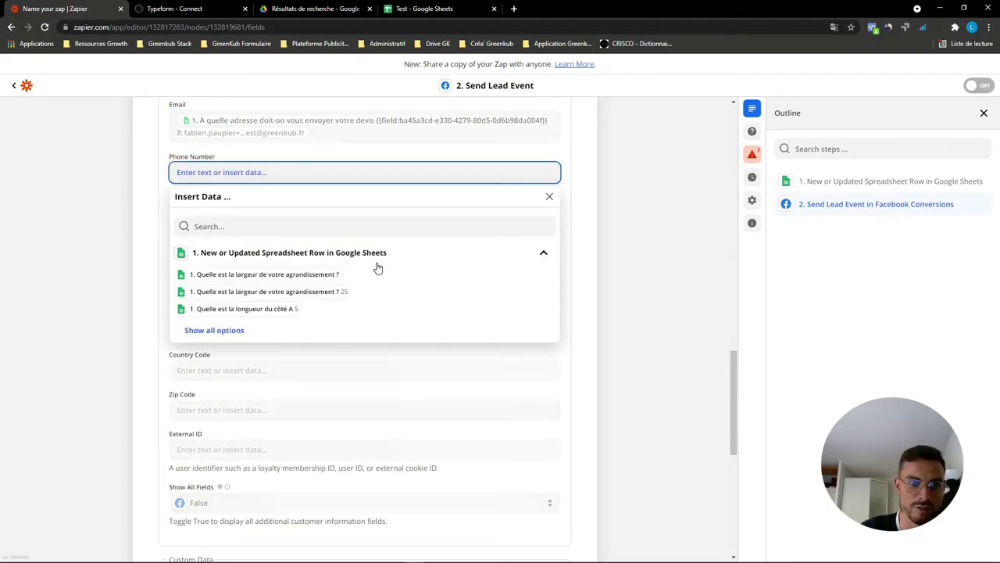
{"action": "scroll", "coordinate": [367, 262], "scroll_direction": "down", "scroll_amount": 1}
{"action": "left_click", "coordinate": [233, 278]}
{"action": "scroll", "coordinate": [414, 265], "scroll_direction": "down", "scroll_amount": 3}
{"action": "scroll", "coordinate": [408, 270], "scroll_direction": "down", "scroll_amount": 1}
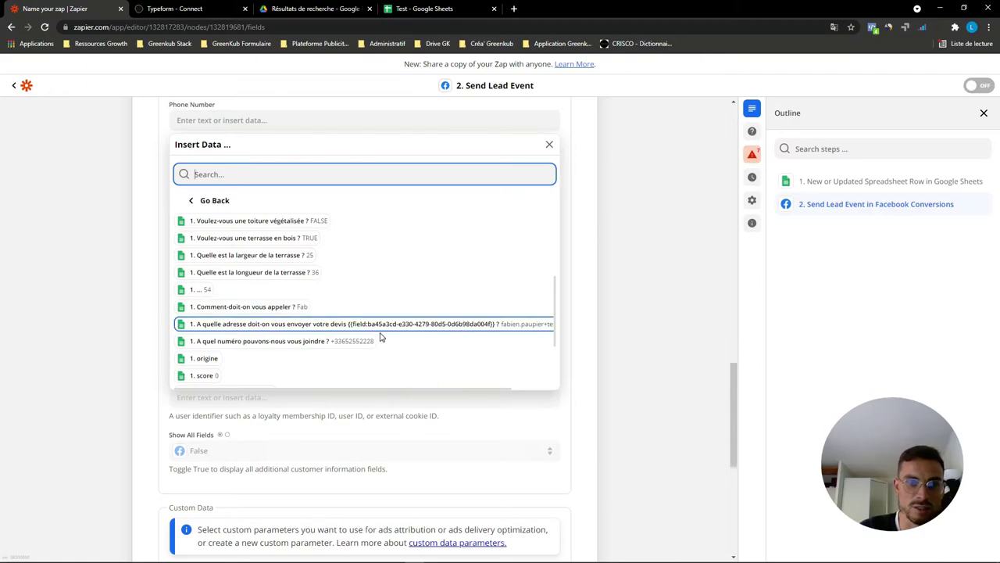
{"action": "left_click", "coordinate": [355, 345]}
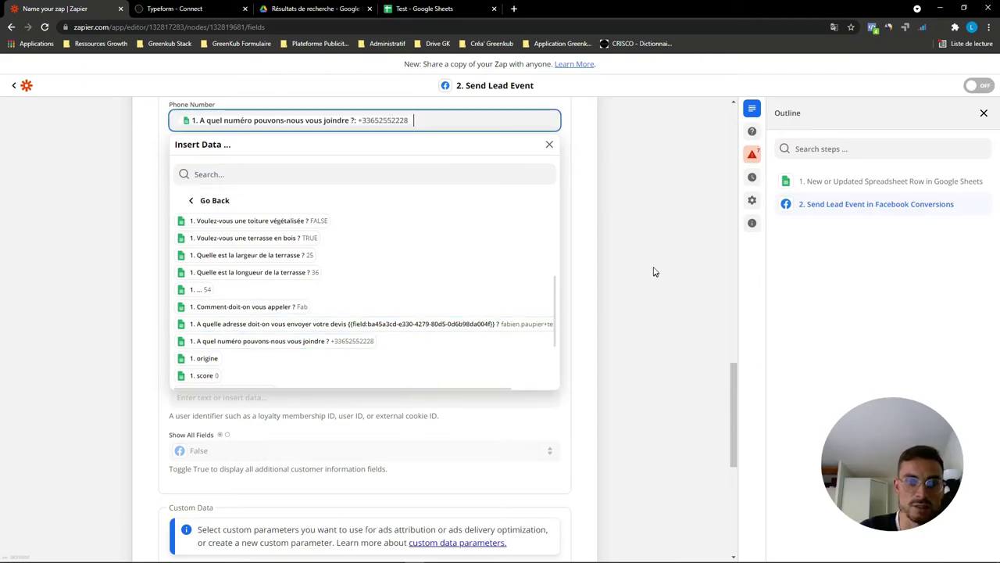
{"action": "left_click", "coordinate": [588, 249]}
- Map the customer First Name to the sheet's answer to "Comment-doit-on vous appeler ?"
{"action": "scroll", "coordinate": [373, 164], "scroll_direction": "up", "scroll_amount": 2}
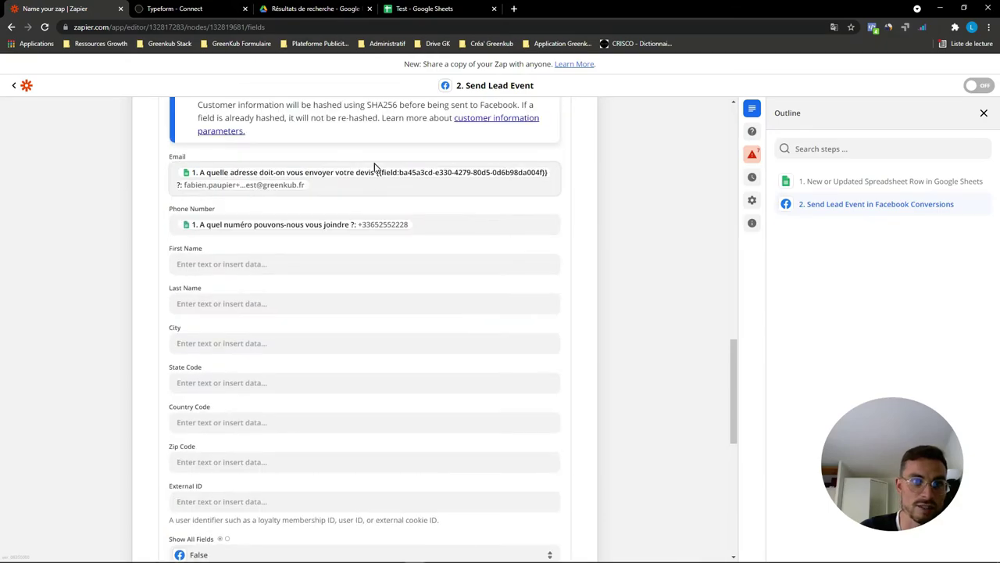
{"action": "left_click", "coordinate": [329, 264]}
{"action": "scroll", "coordinate": [302, 373], "scroll_direction": "down", "scroll_amount": 1}
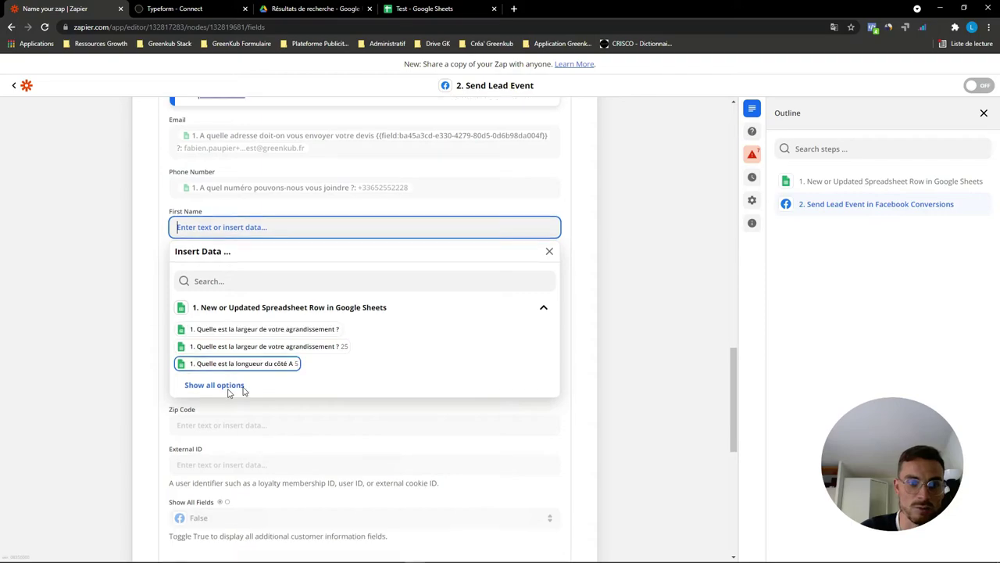
{"action": "left_click", "coordinate": [217, 370]}
{"action": "scroll", "coordinate": [340, 344], "scroll_direction": "down", "scroll_amount": 3}
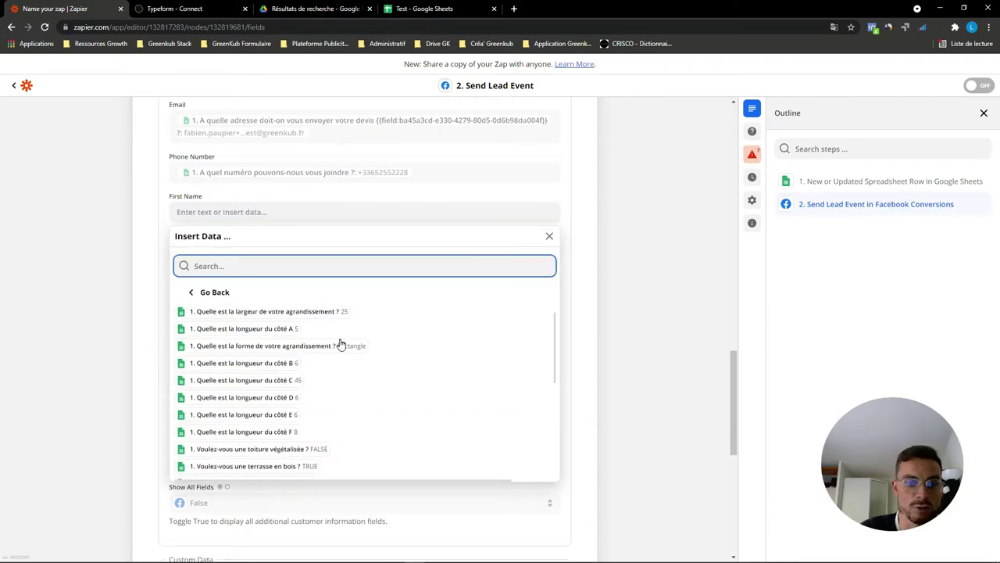
{"action": "scroll", "coordinate": [340, 347], "scroll_direction": "down", "scroll_amount": 2}
{"action": "left_click", "coordinate": [266, 401]}
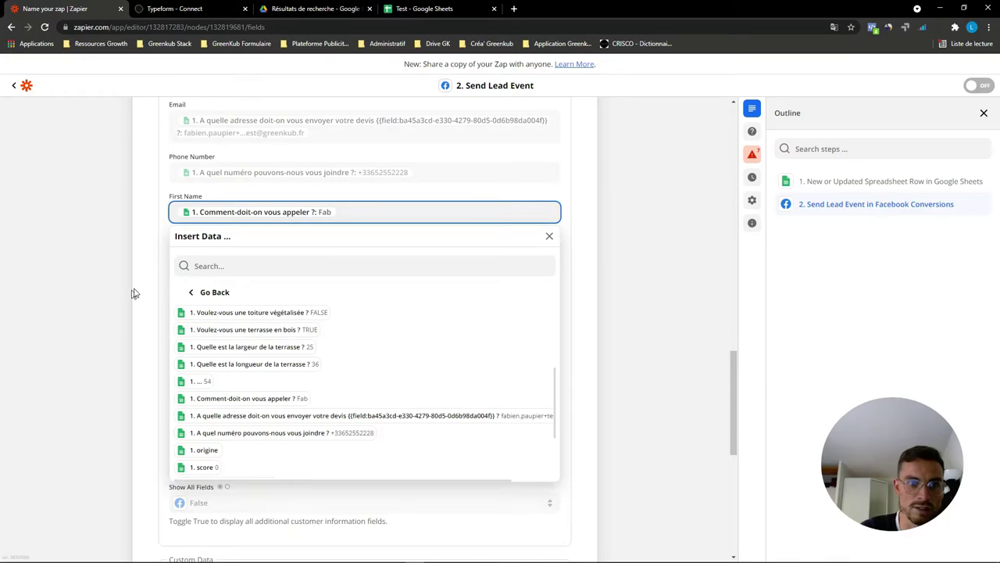
{"action": "left_click", "coordinate": [133, 294]}
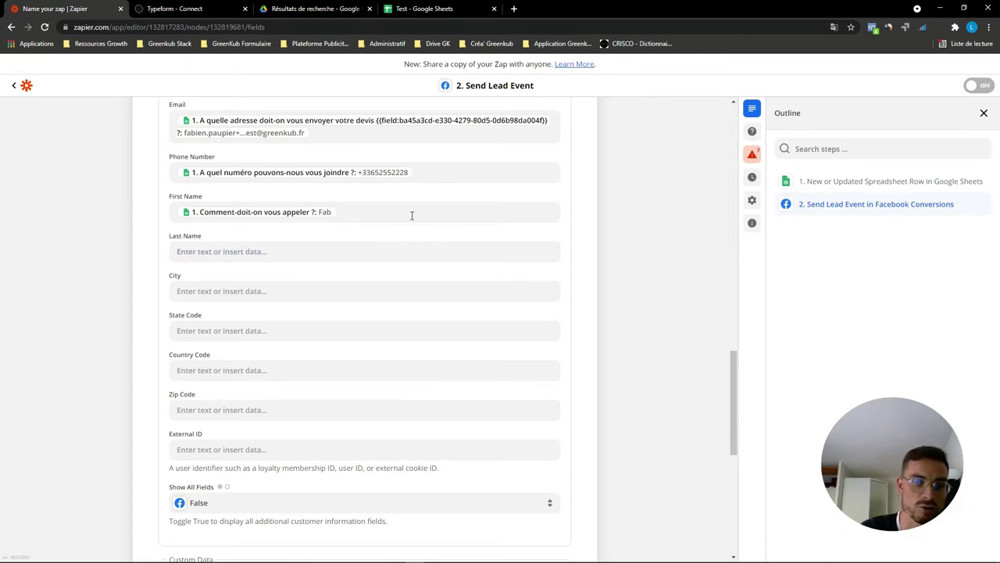
- Leave the remaining customer and custom data fields empty and continue to the action's test stage
{"action": "scroll", "coordinate": [413, 244], "scroll_direction": "down", "scroll_amount": 2}
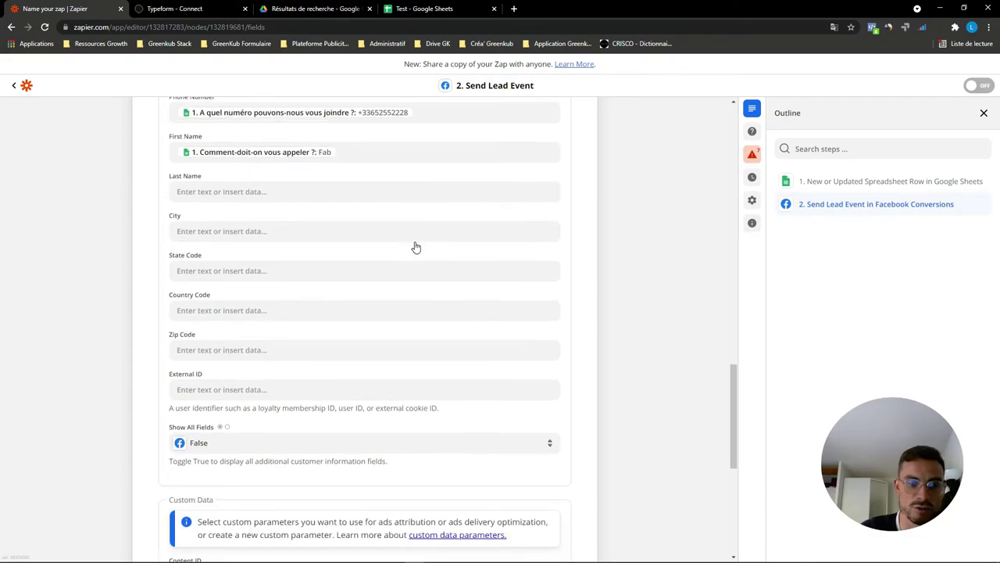
{"action": "scroll", "coordinate": [418, 242], "scroll_direction": "down", "scroll_amount": 1}
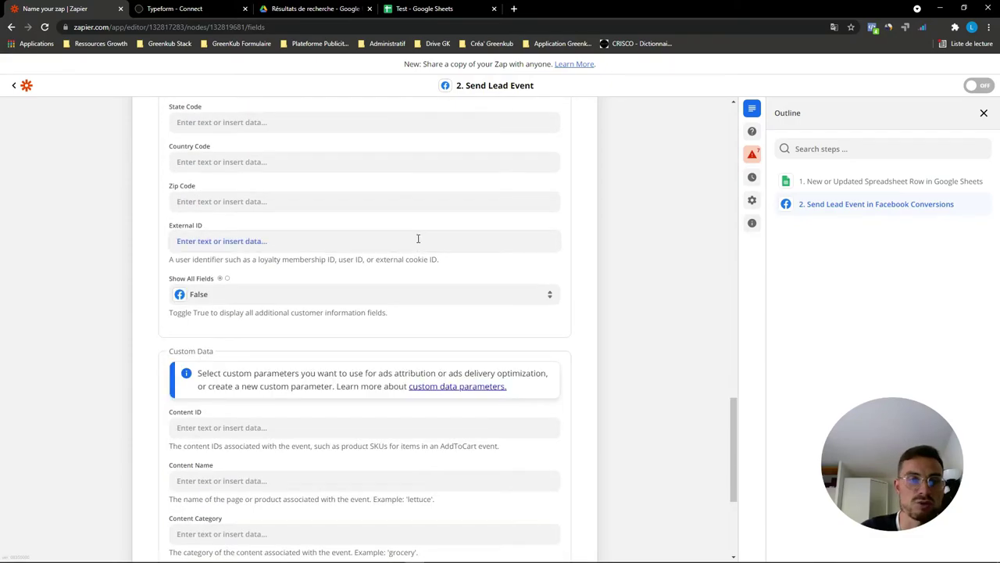
{"action": "scroll", "coordinate": [419, 239], "scroll_direction": "down", "scroll_amount": 3}
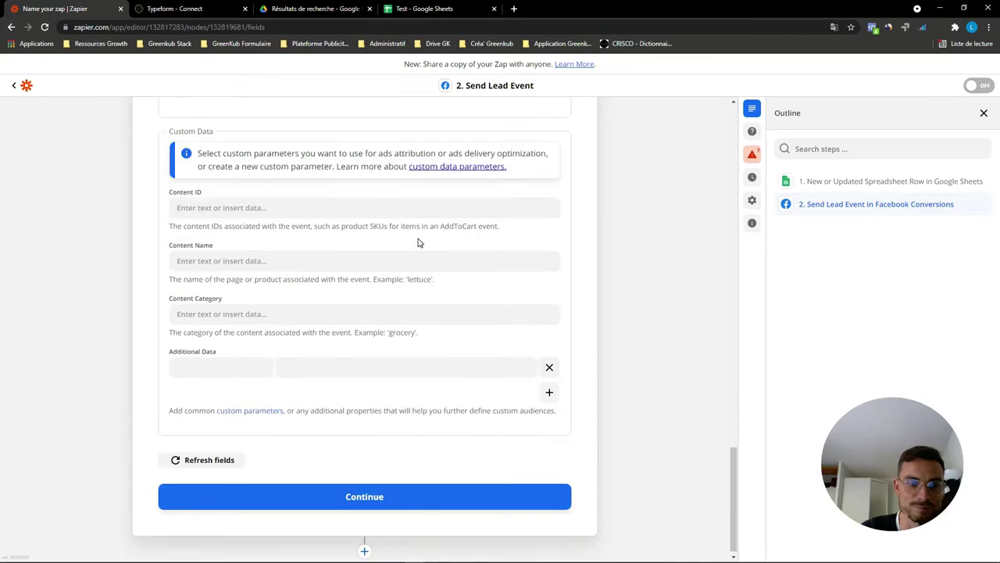
{"action": "left_click", "coordinate": [382, 494]}
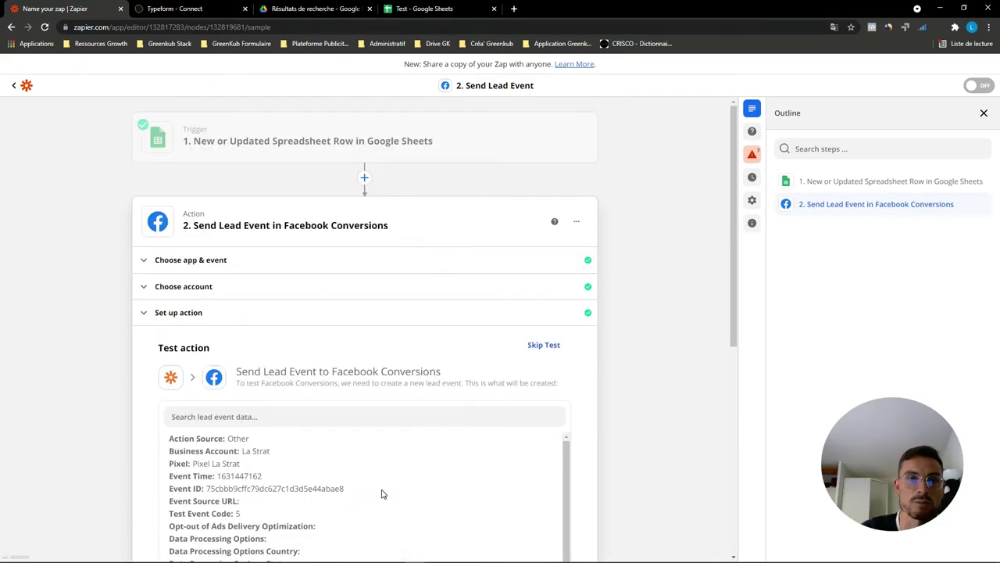
- Review the lead event data and test sending it to Facebook Conversions
{"action": "scroll", "coordinate": [527, 285], "scroll_direction": "down", "scroll_amount": 6}
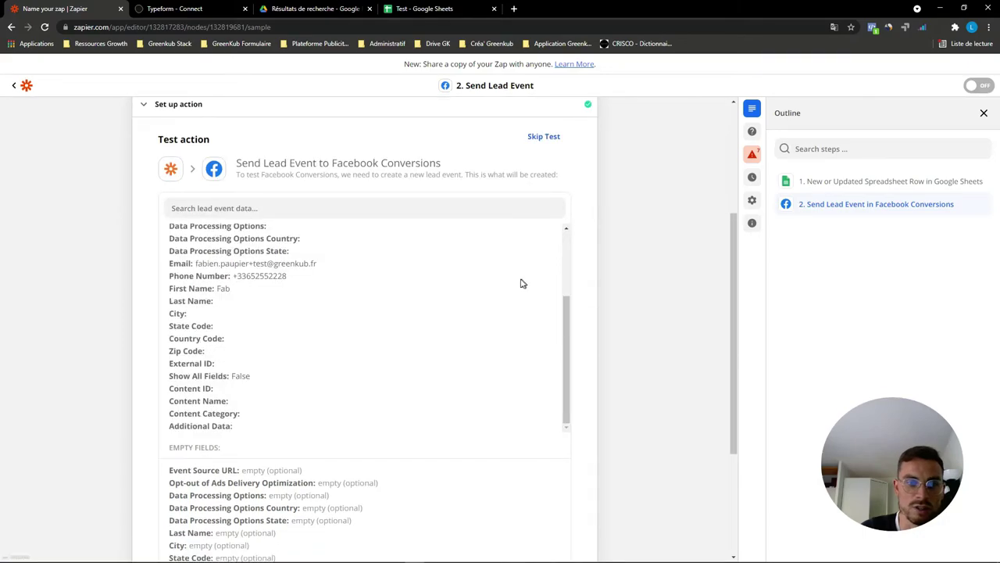
{"action": "left_click", "coordinate": [462, 491]}
{"action": "scroll", "coordinate": [700, 470], "scroll_direction": "down", "scroll_amount": 3}
{"action": "scroll", "coordinate": [700, 470], "scroll_direction": "up", "scroll_amount": 6}
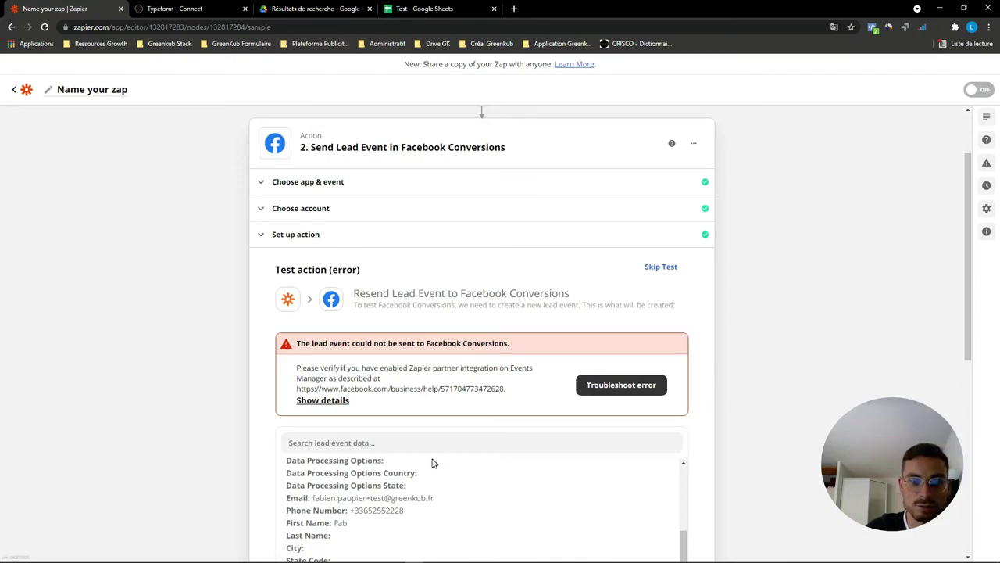
- Switch to Facebook's business tools and open the Gestionnaire d'évènements from the full list of tools
{"action": "mouse_move", "coordinate": [422, 559]}
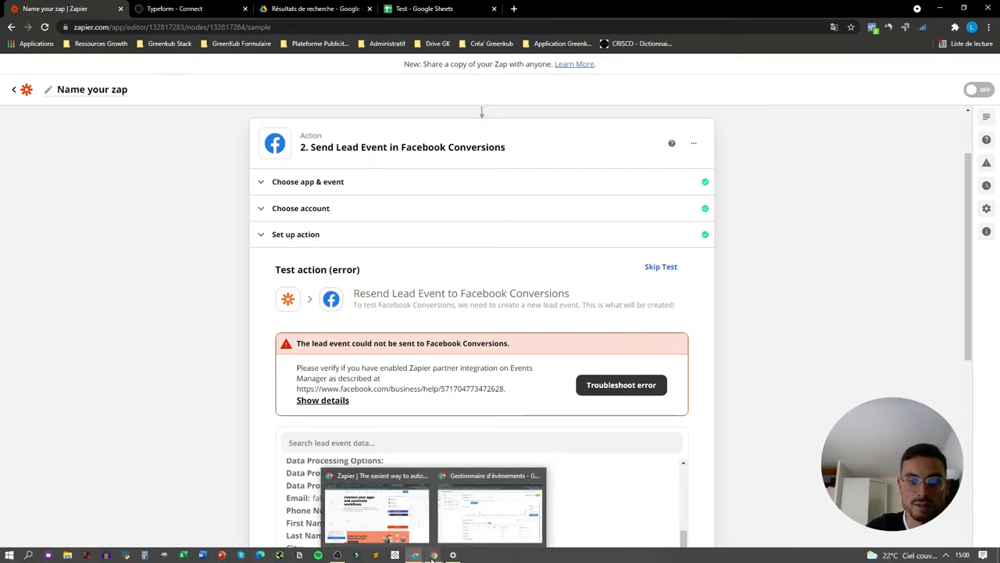
{"action": "left_click", "coordinate": [493, 530]}
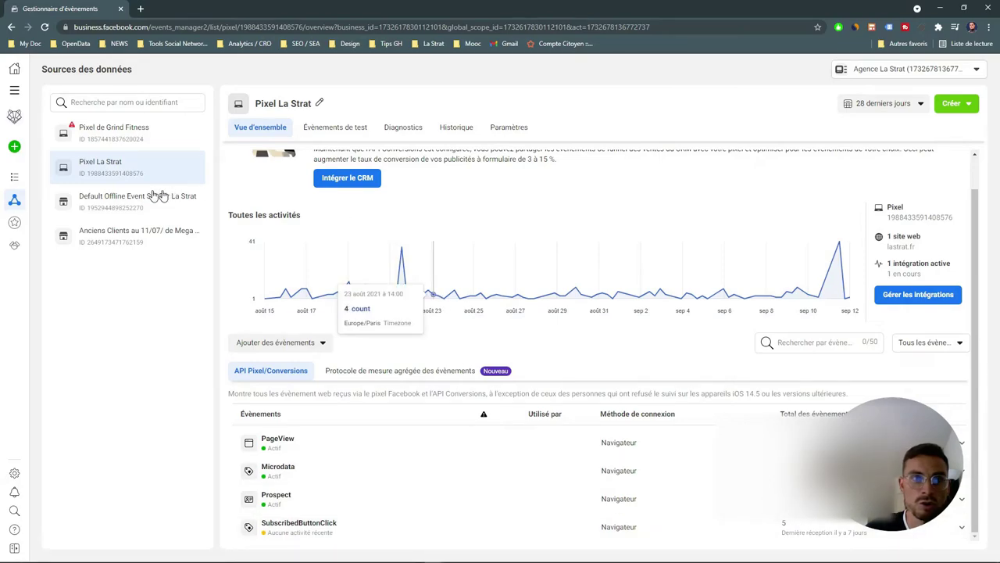
{"action": "left_click", "coordinate": [11, 90]}
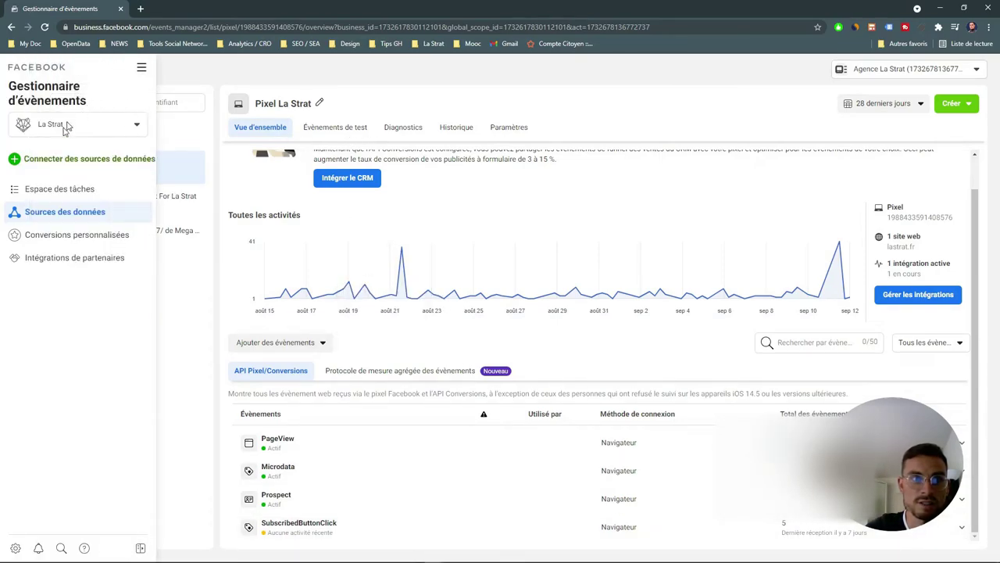
{"action": "left_click", "coordinate": [142, 70]}
{"action": "left_click", "coordinate": [244, 398]}
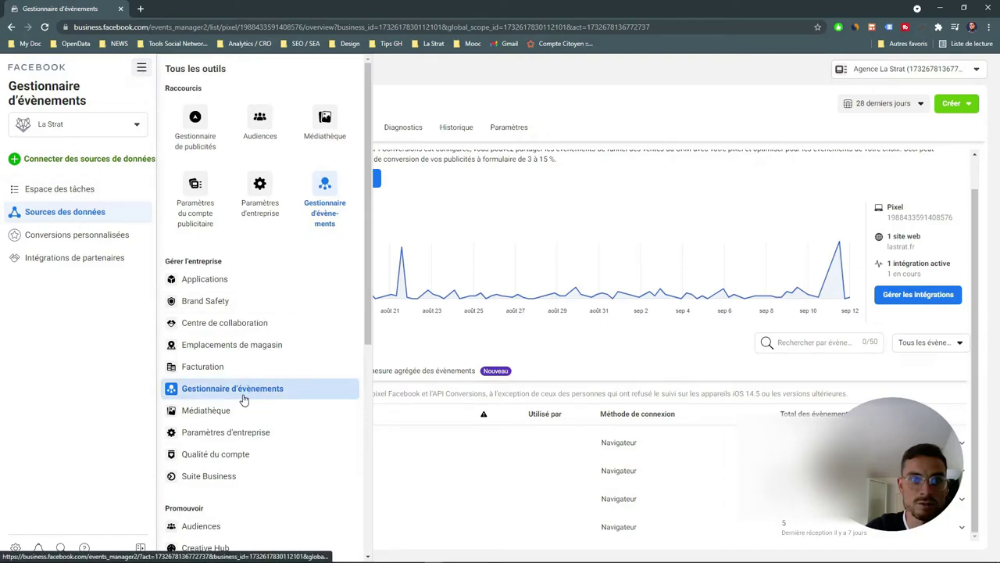
- Open the settings of Pixel La Strat and go to the partner integration options under API Conversions
{"action": "left_click", "coordinate": [509, 126]}
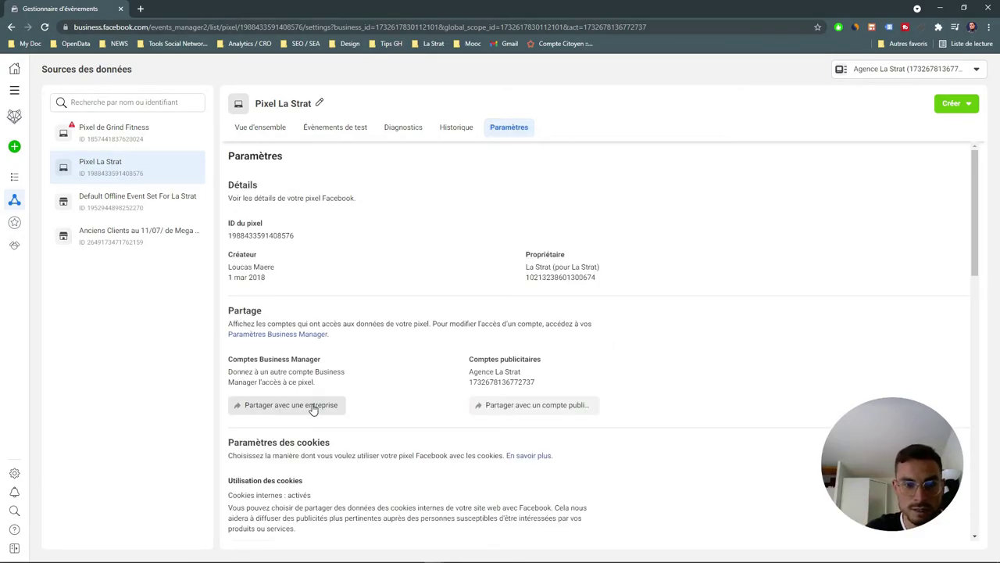
{"action": "scroll", "coordinate": [383, 357], "scroll_direction": "down", "scroll_amount": 4}
{"action": "scroll", "coordinate": [422, 329], "scroll_direction": "down", "scroll_amount": 1}
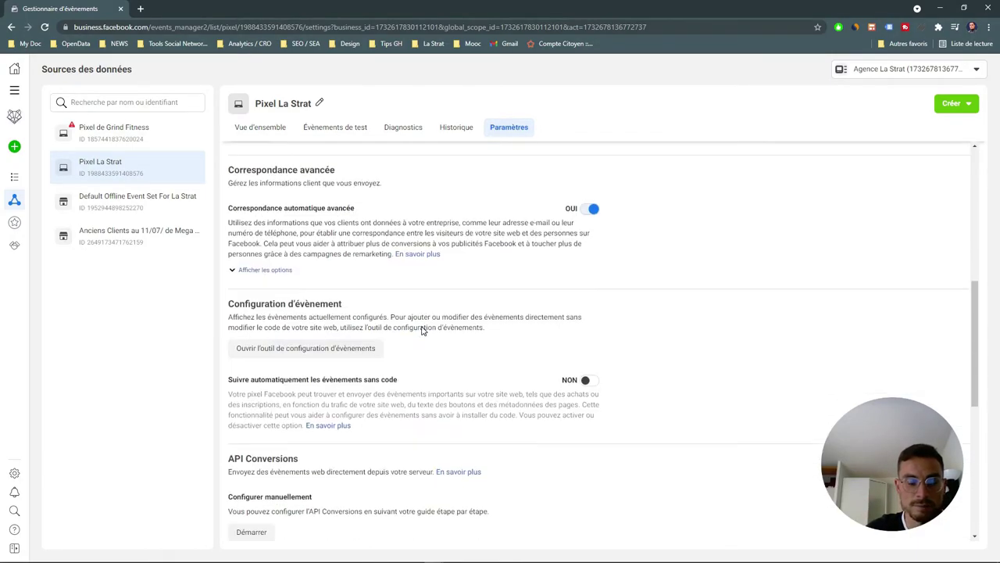
{"action": "scroll", "coordinate": [424, 328], "scroll_direction": "down", "scroll_amount": 1}
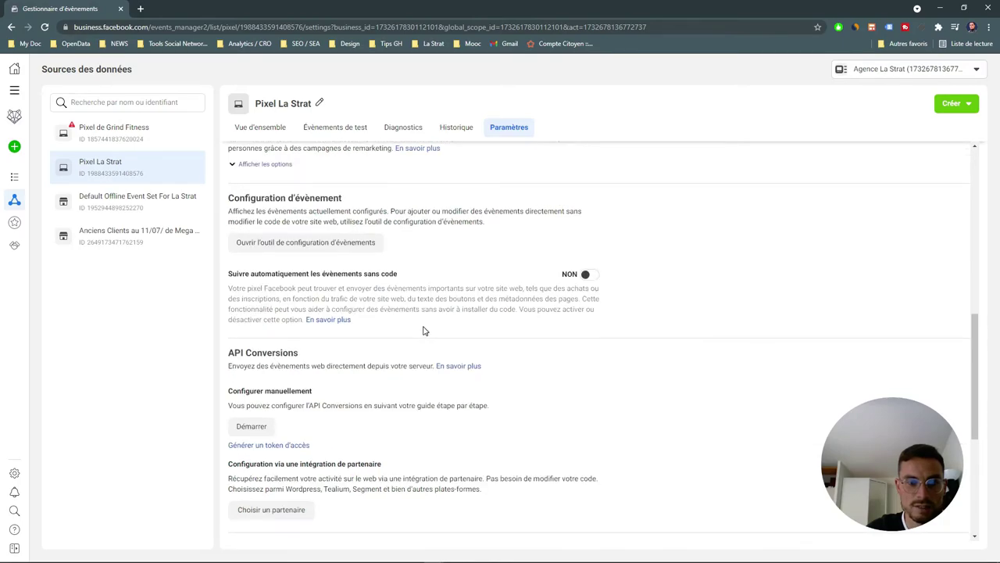
{"action": "scroll", "coordinate": [425, 329], "scroll_direction": "down", "scroll_amount": 1}
{"action": "scroll", "coordinate": [315, 313], "scroll_direction": "down", "scroll_amount": 1}
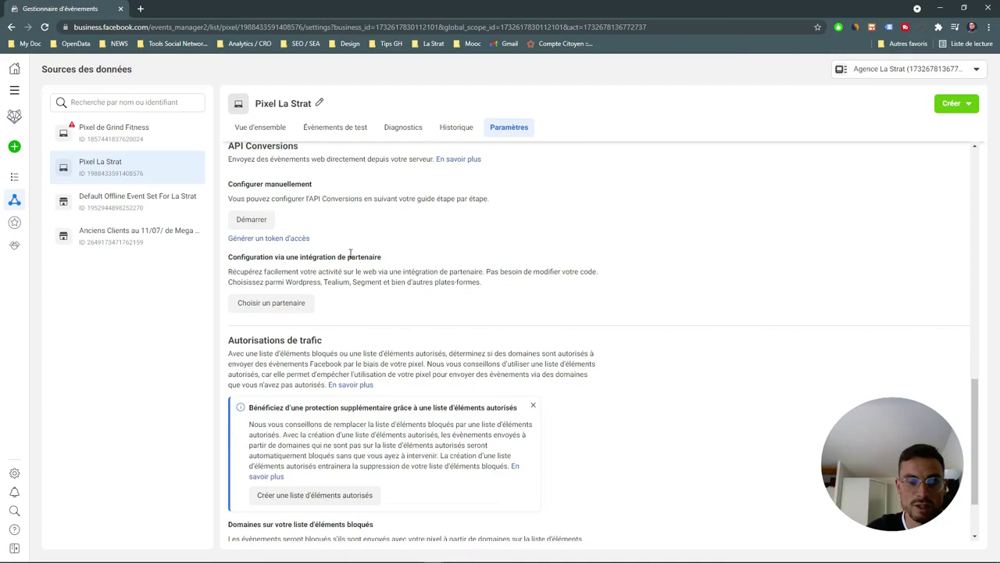
- Choose Zapier as the API Conversions partner, authorize its connection and proceed through the setup
{"action": "left_click", "coordinate": [297, 311]}
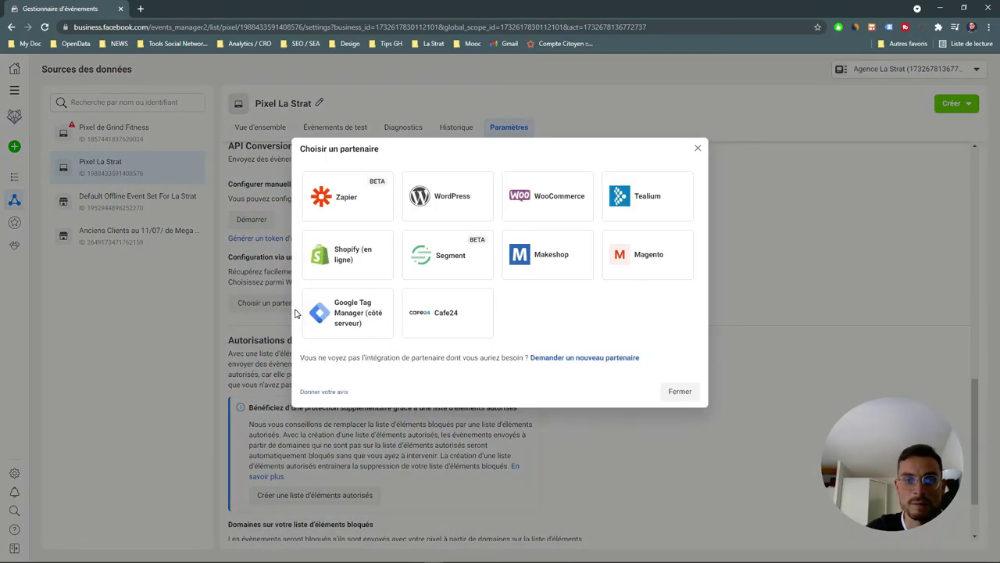
{"action": "left_click", "coordinate": [341, 200]}
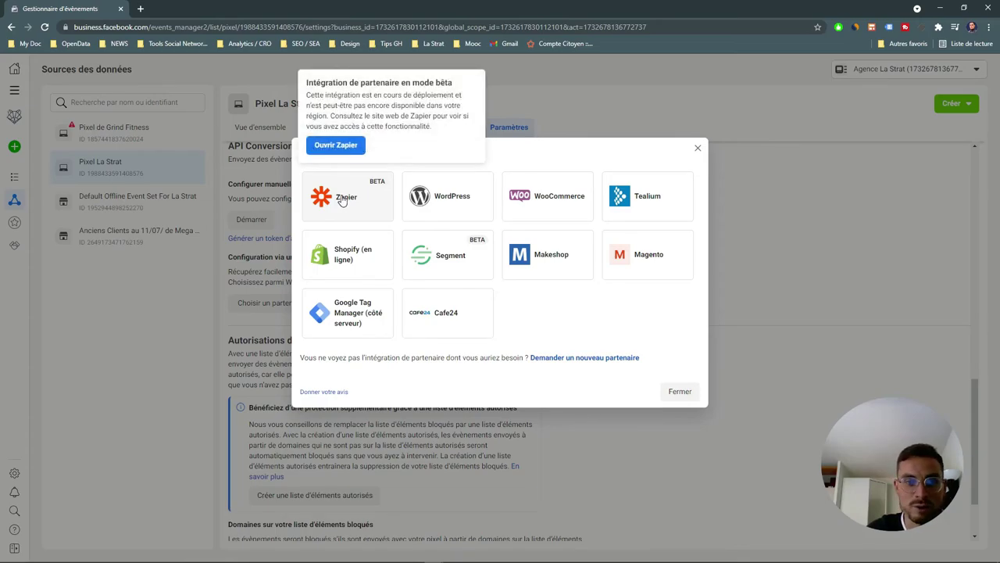
{"action": "left_click", "coordinate": [341, 200]}
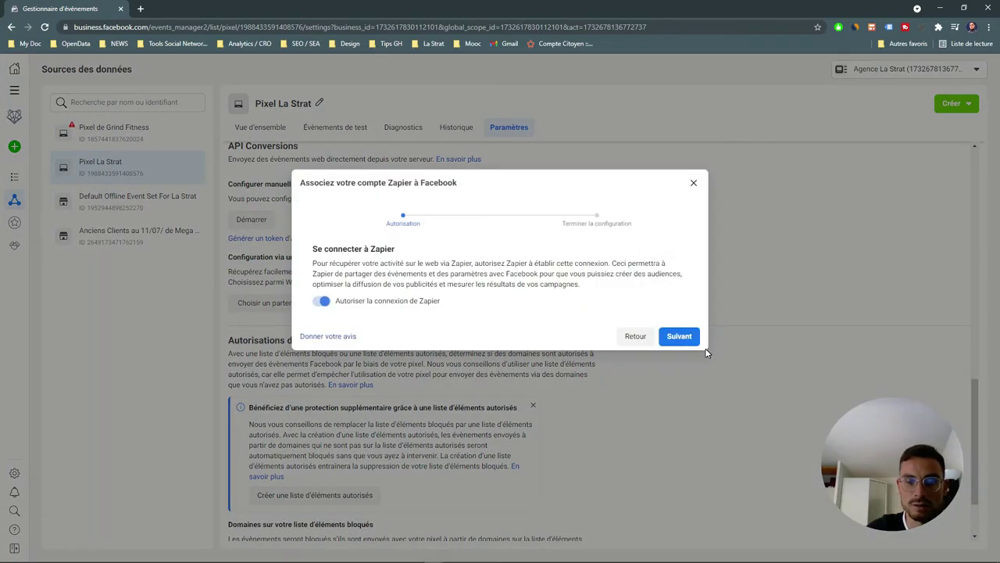
{"action": "left_click", "coordinate": [677, 334]}
{"action": "left_click", "coordinate": [369, 295]}
- Return to the Zap in Zapier and test the Send Lead Event action
{"action": "left_click", "coordinate": [62, 8]}
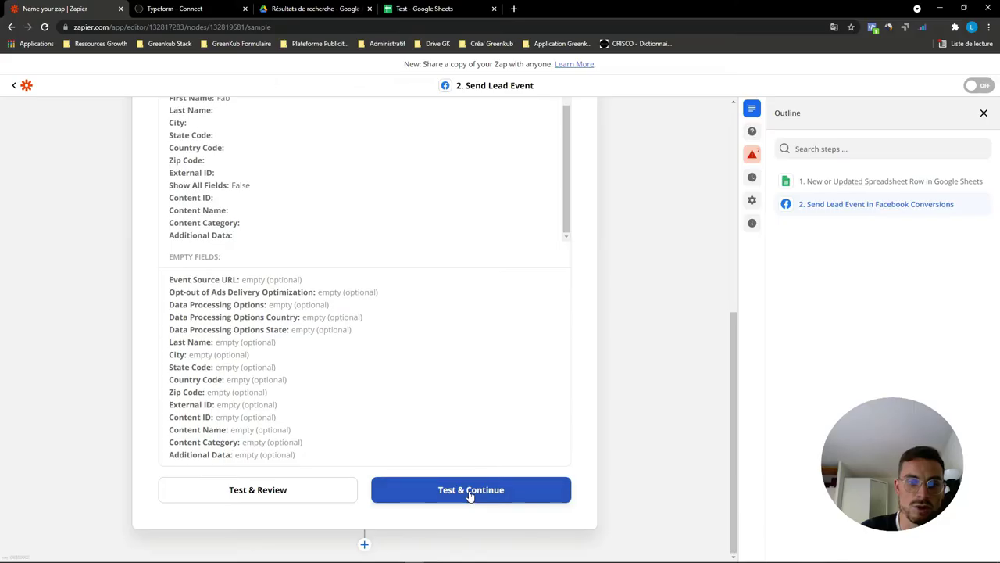
{"action": "left_click", "coordinate": [469, 494]}
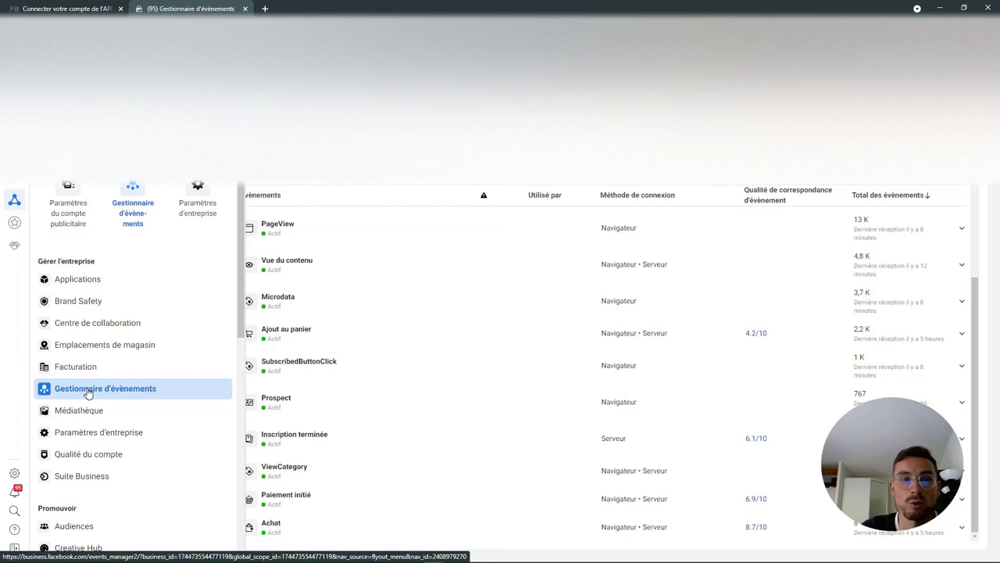
- Switch to the other Facebook business account's window and open its Gestionnaire d'évènements
{"action": "left_click", "coordinate": [88, 393]}
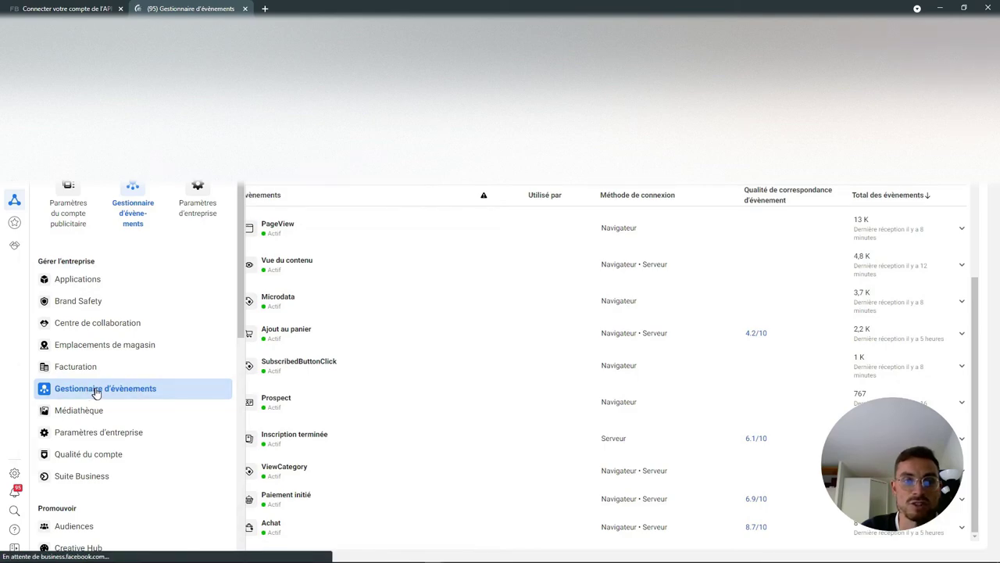